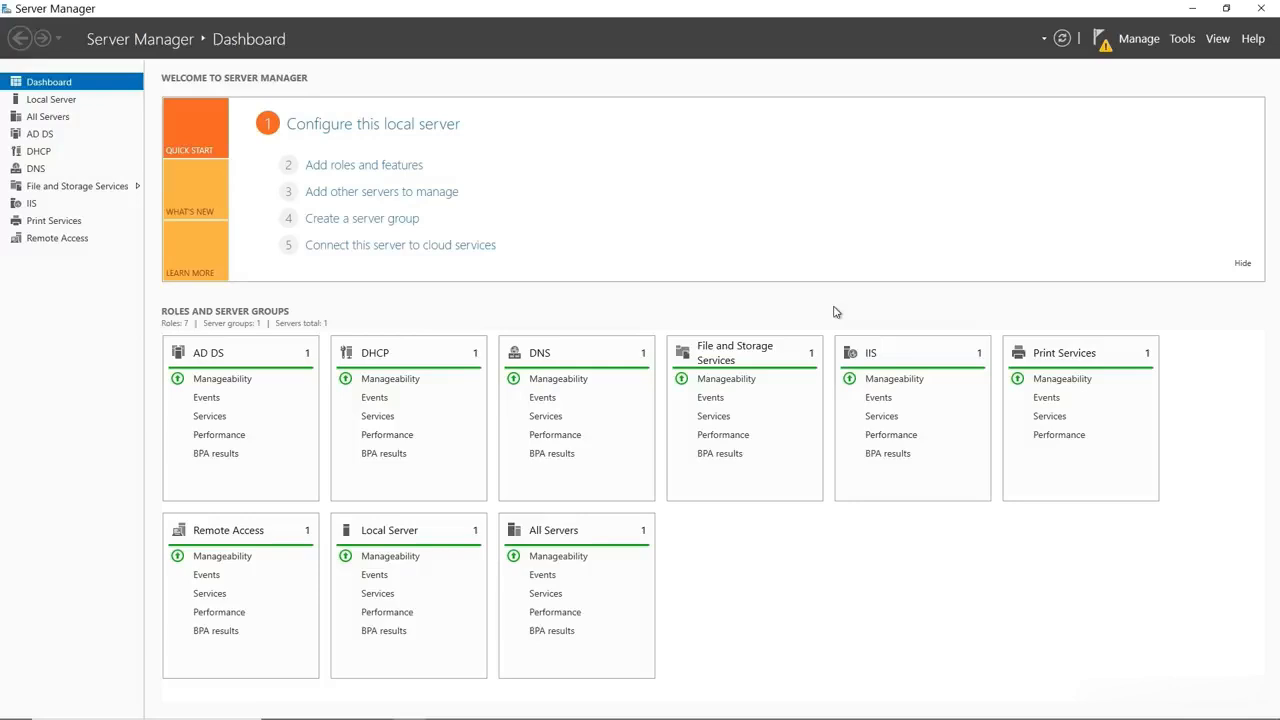
Launch Active Directory Users and Computers from the Server Manager Tools menu
left_click(1180, 44)
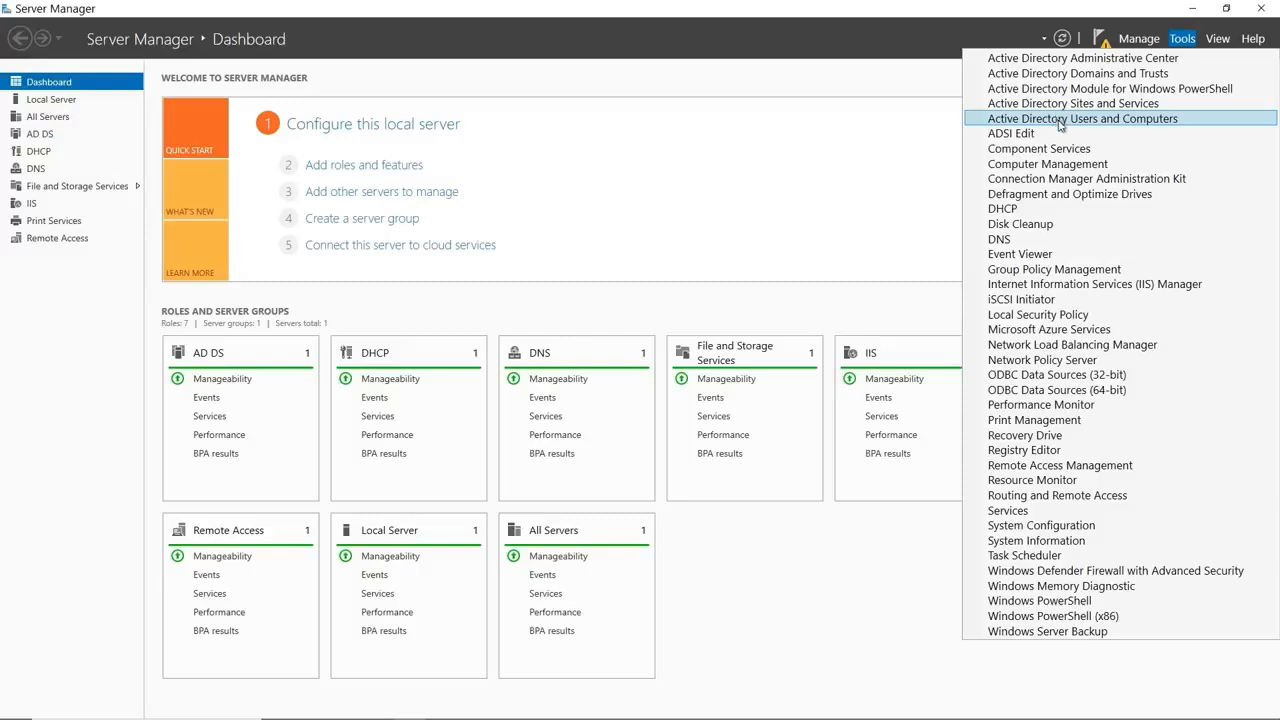
left_click(1186, 121)
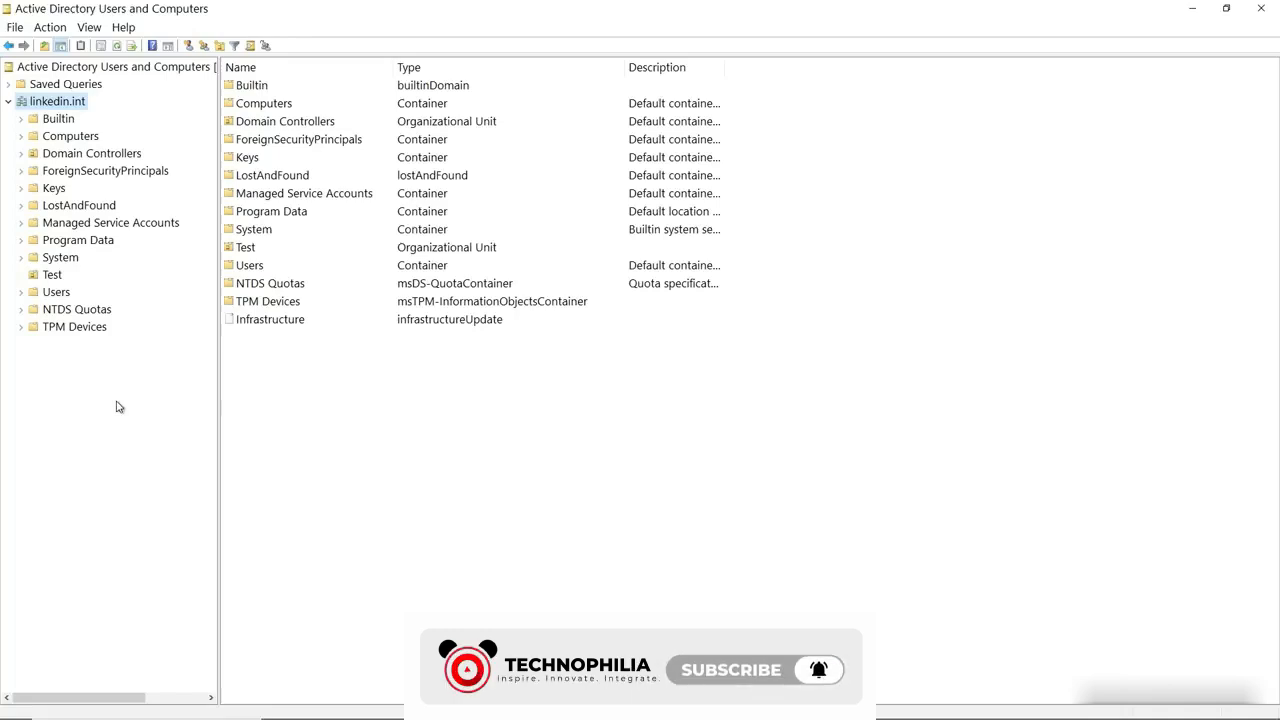
Browse Domain Controllers and Computers, then display the Test OU containing User3
left_click(97, 158)
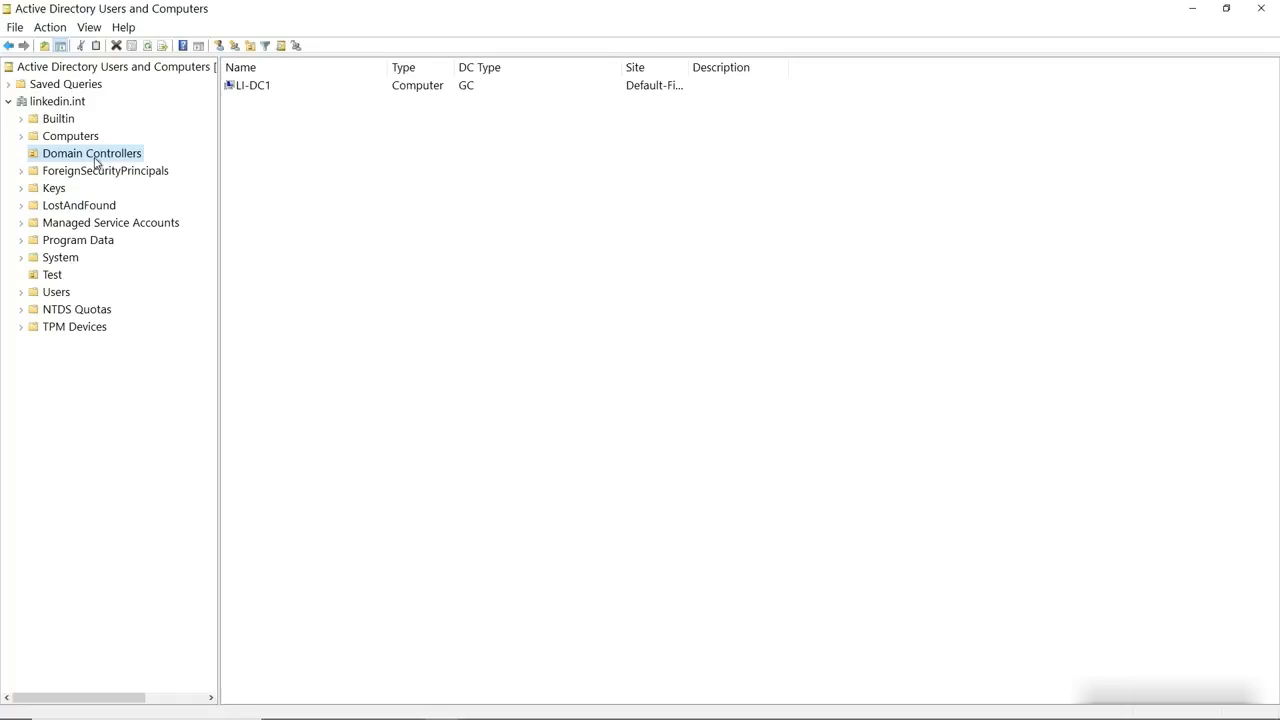
left_click(75, 139)
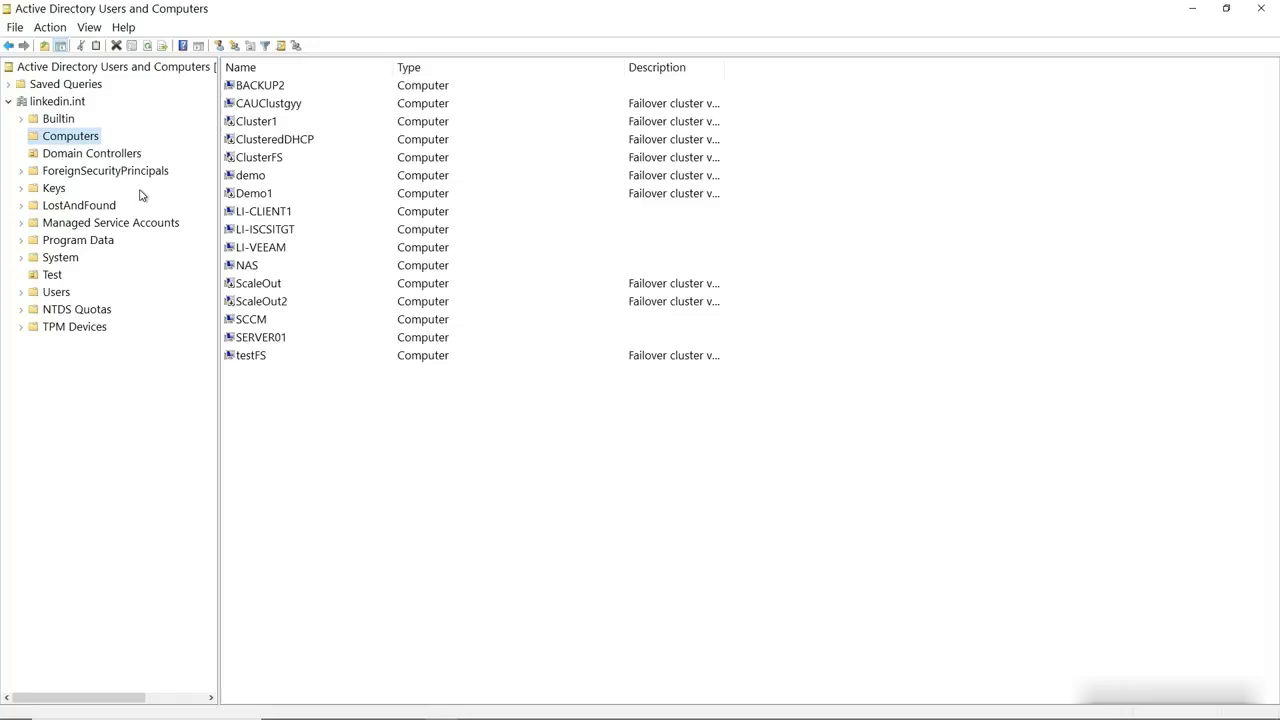
right_click(250, 196)
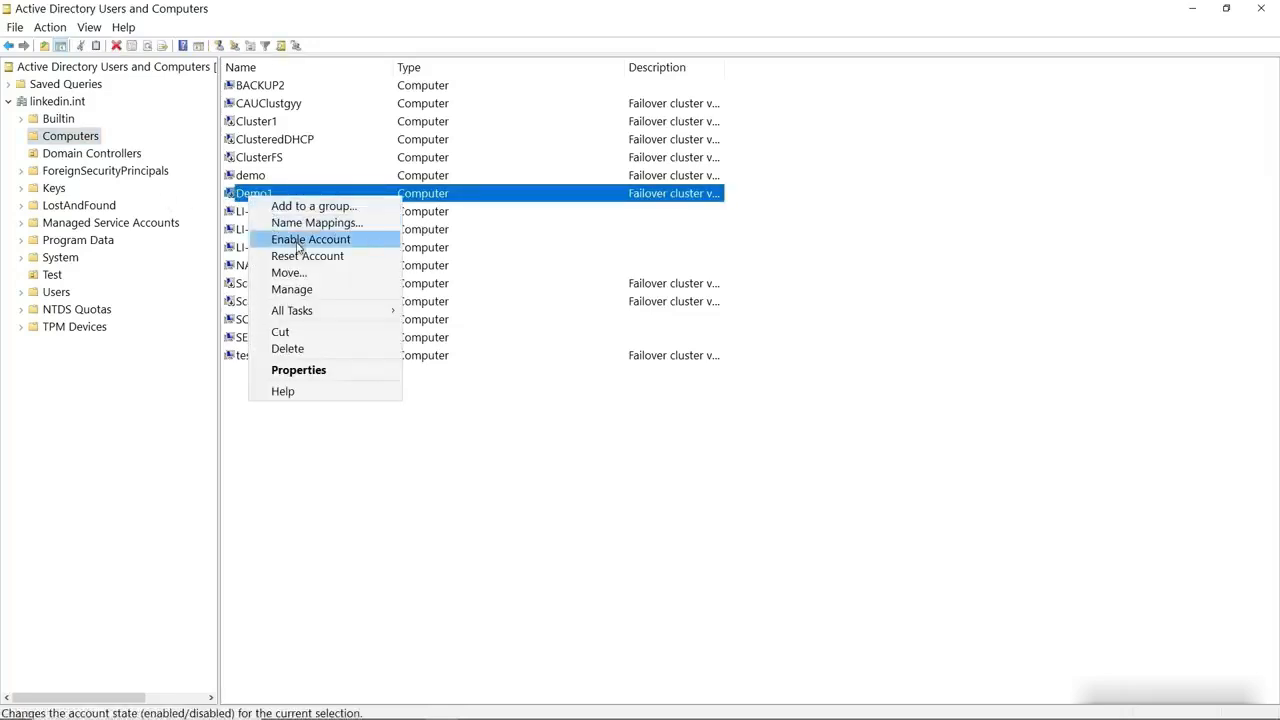
left_click(110, 410)
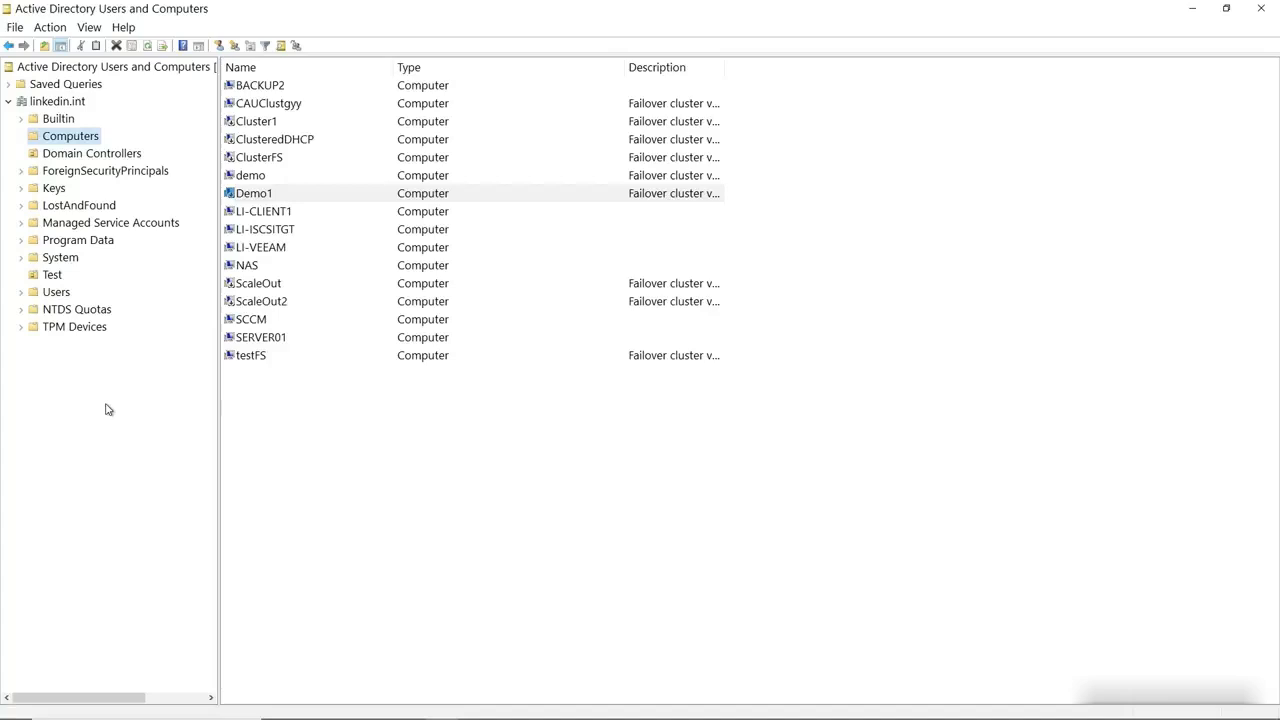
left_click(52, 275)
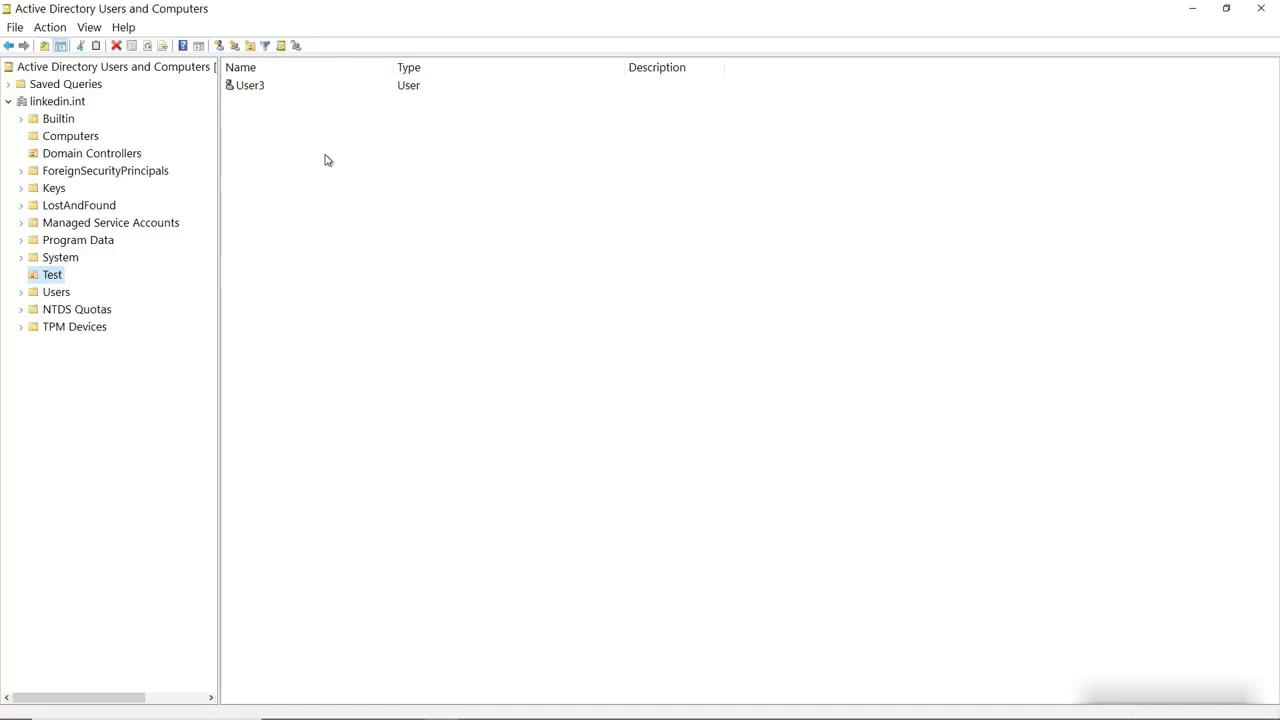
left_click(252, 88)
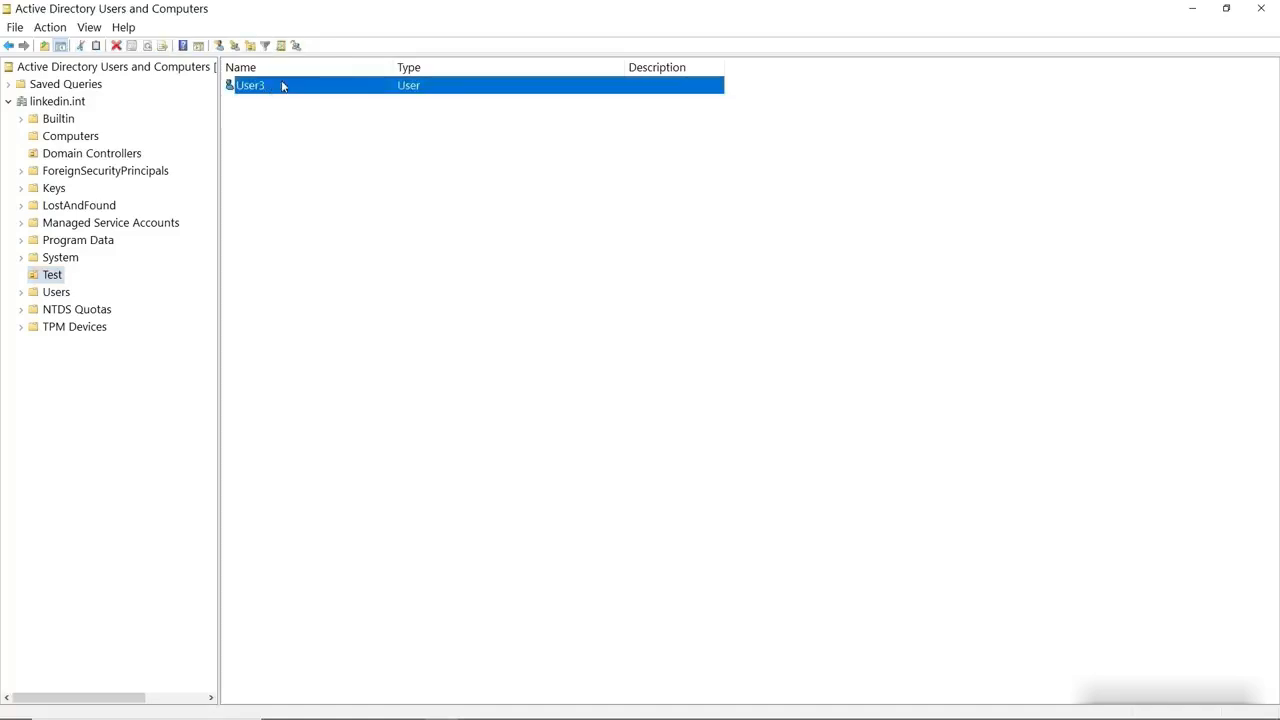
right_click(283, 87)
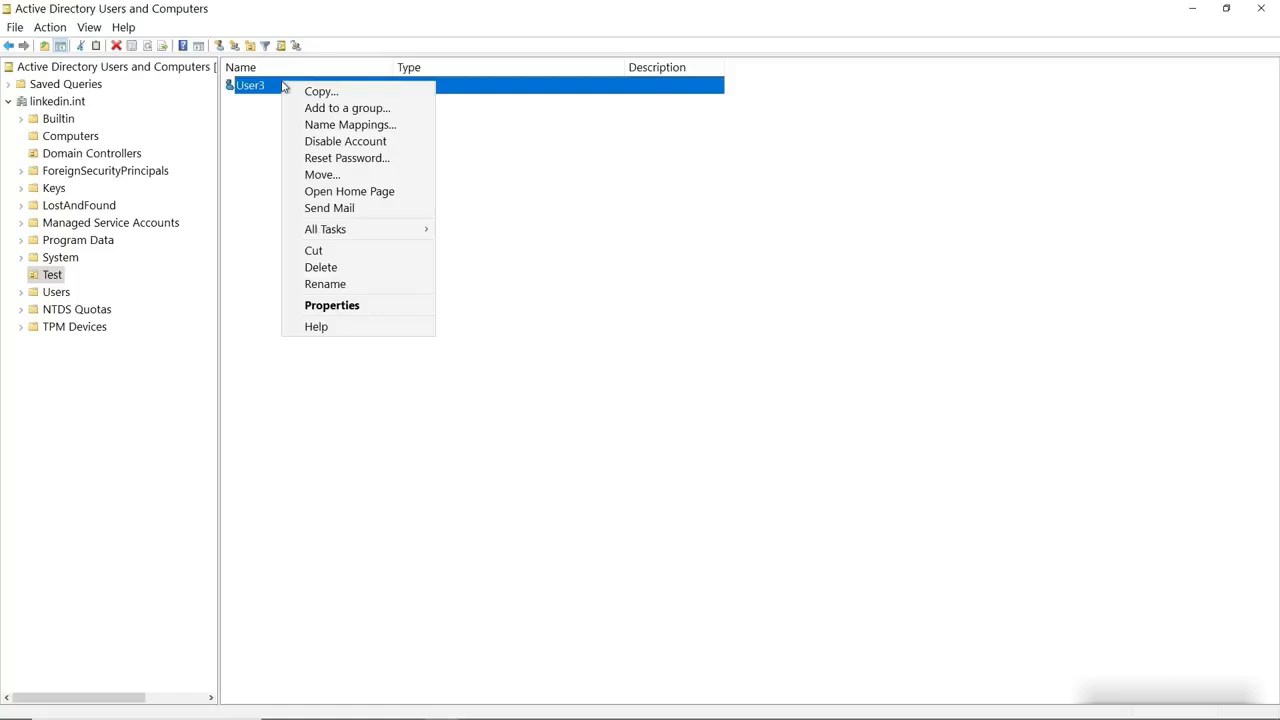
left_click(346, 158)
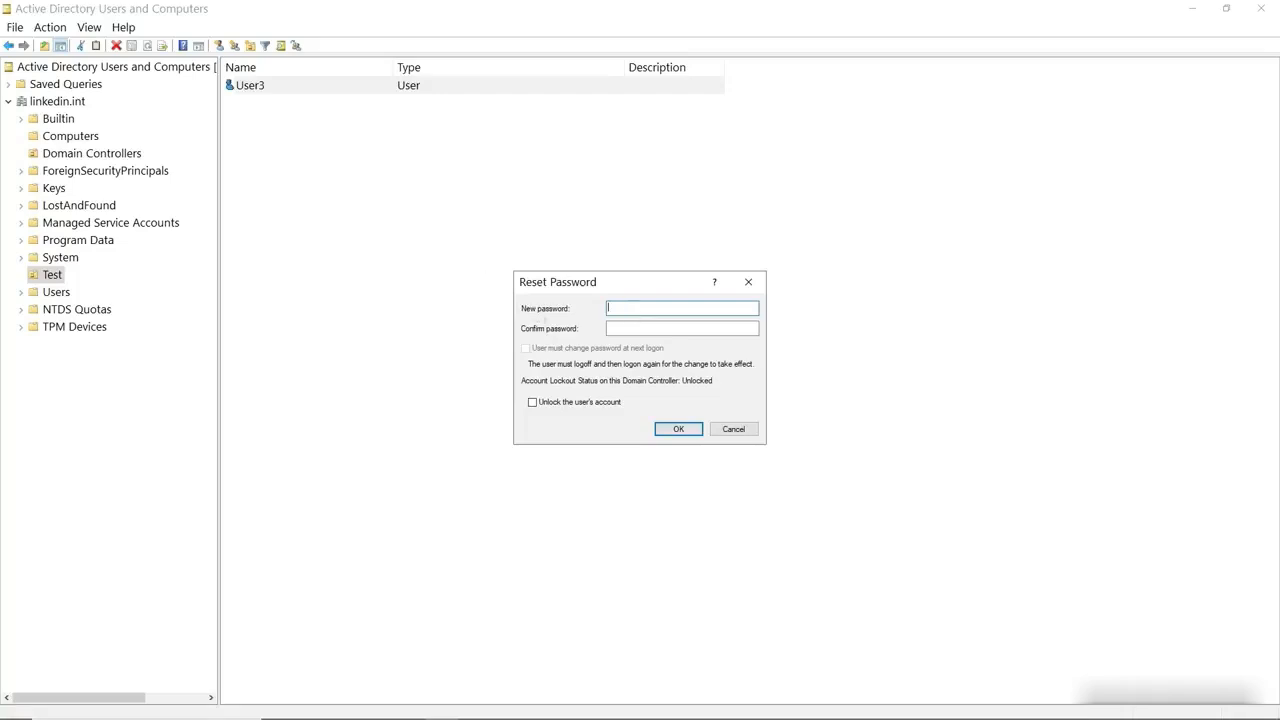
type("********")
key("Tab")
type("********")
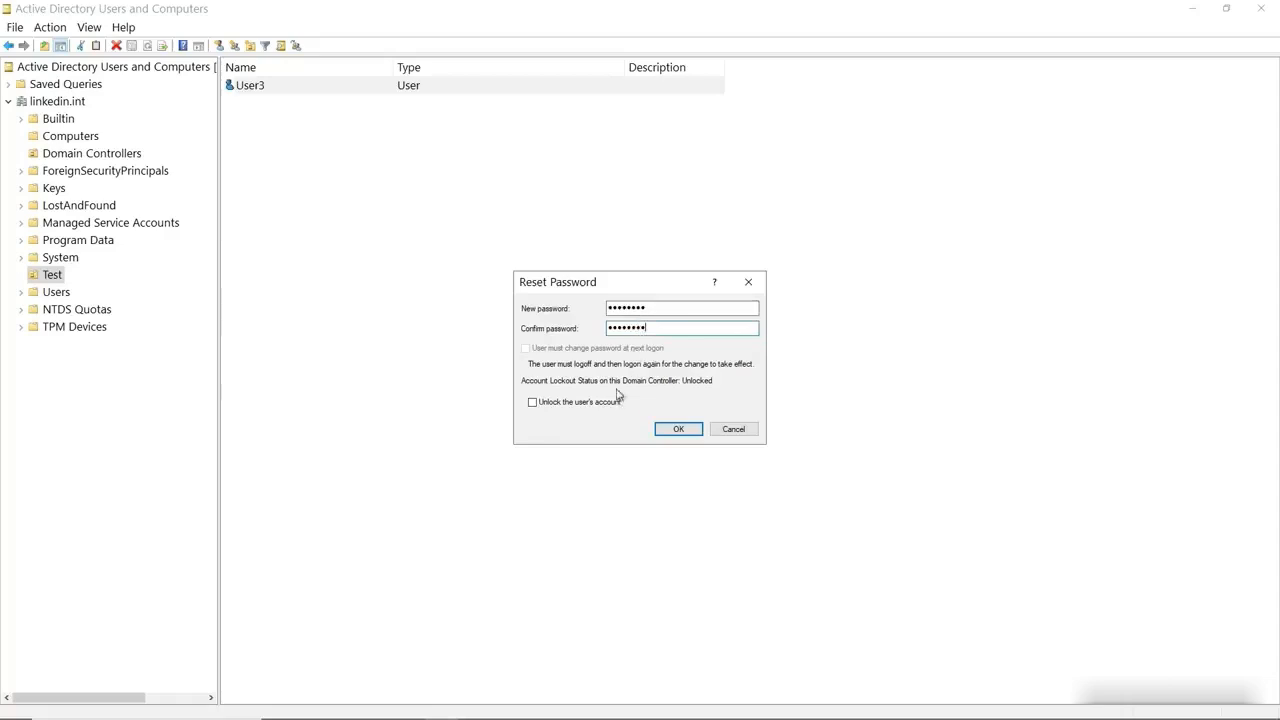
left_click(532, 402)
left_click(733, 430)
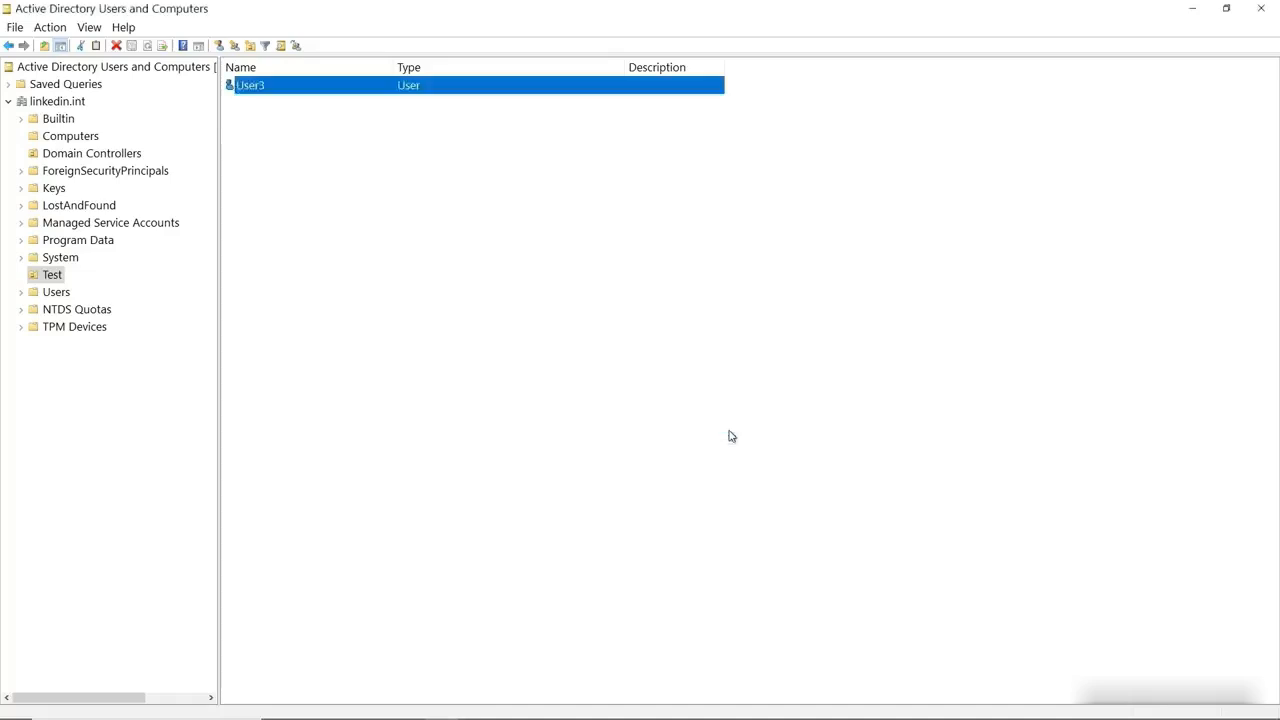
On User3's Account tab, unlock it, require password change at next logon, clear Password never expires
right_click(304, 88)
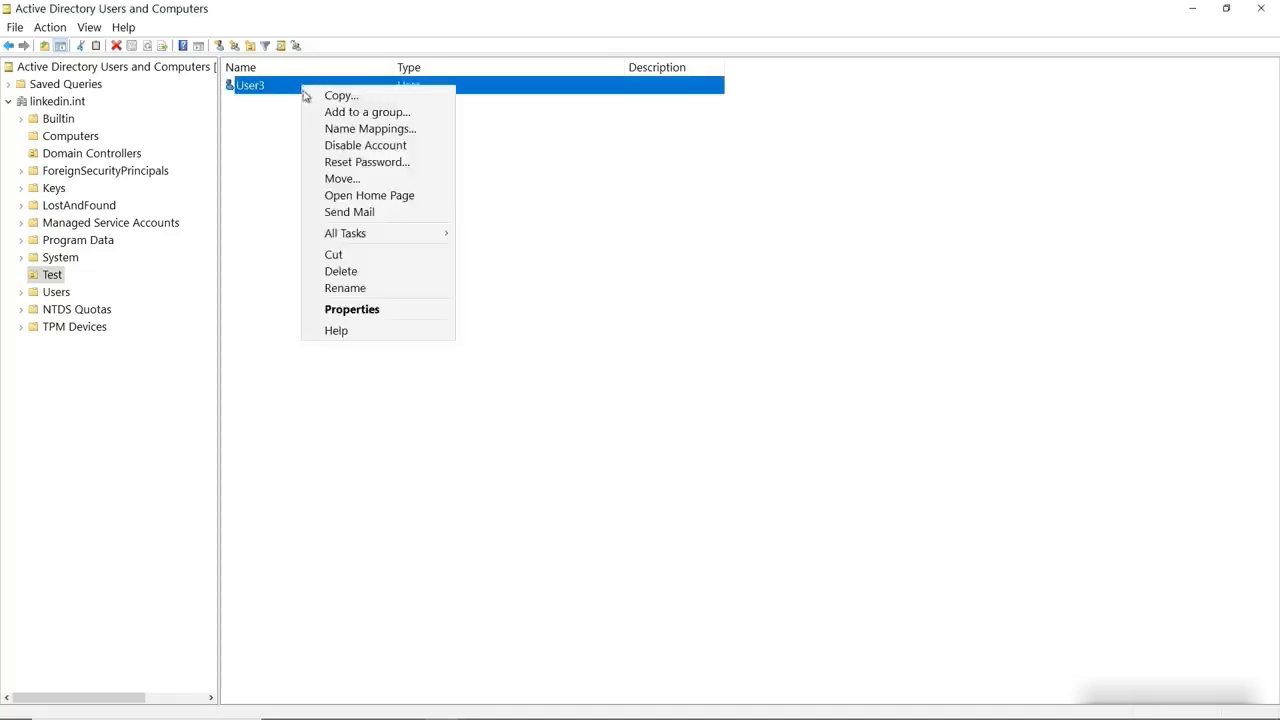
left_click(371, 311)
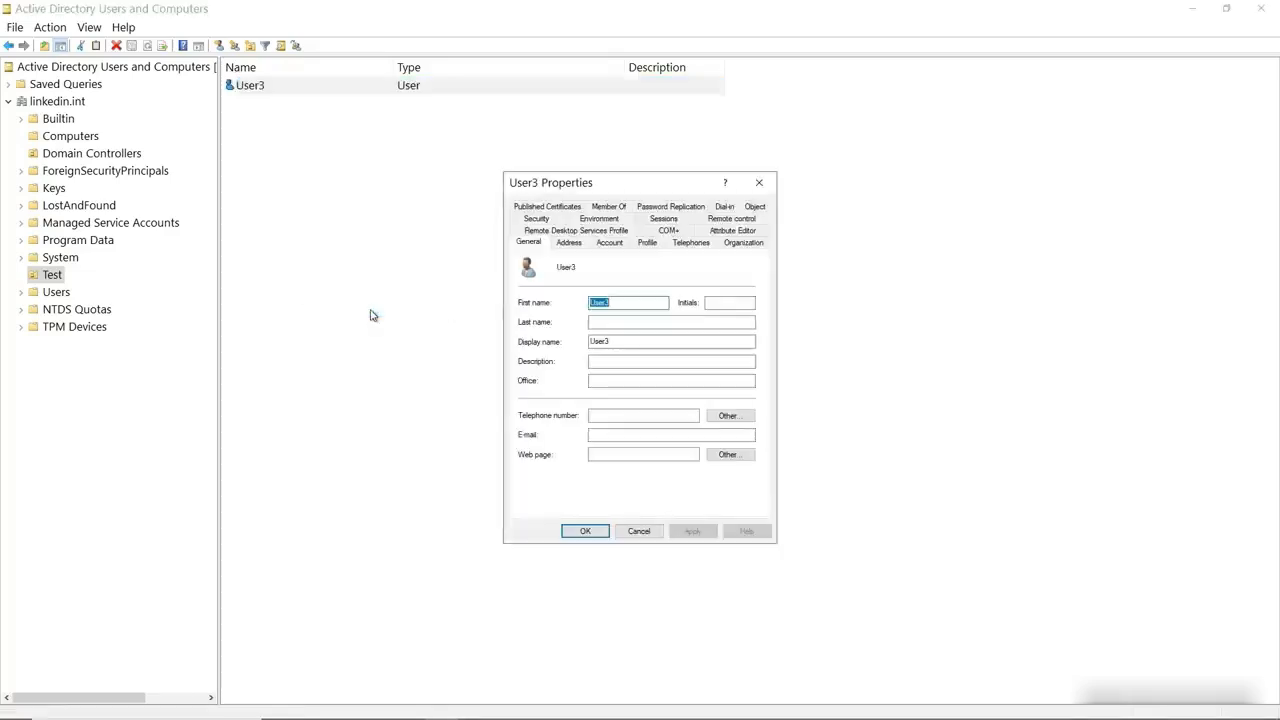
left_click(609, 243)
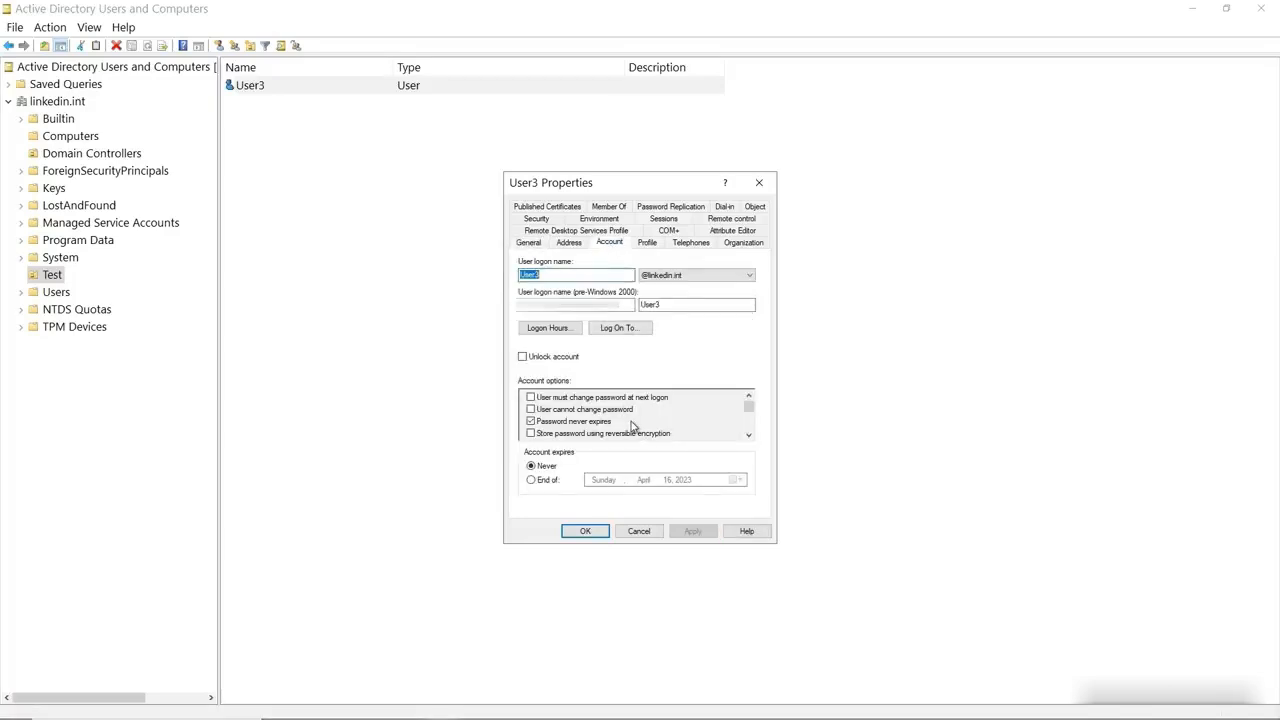
left_click(522, 357)
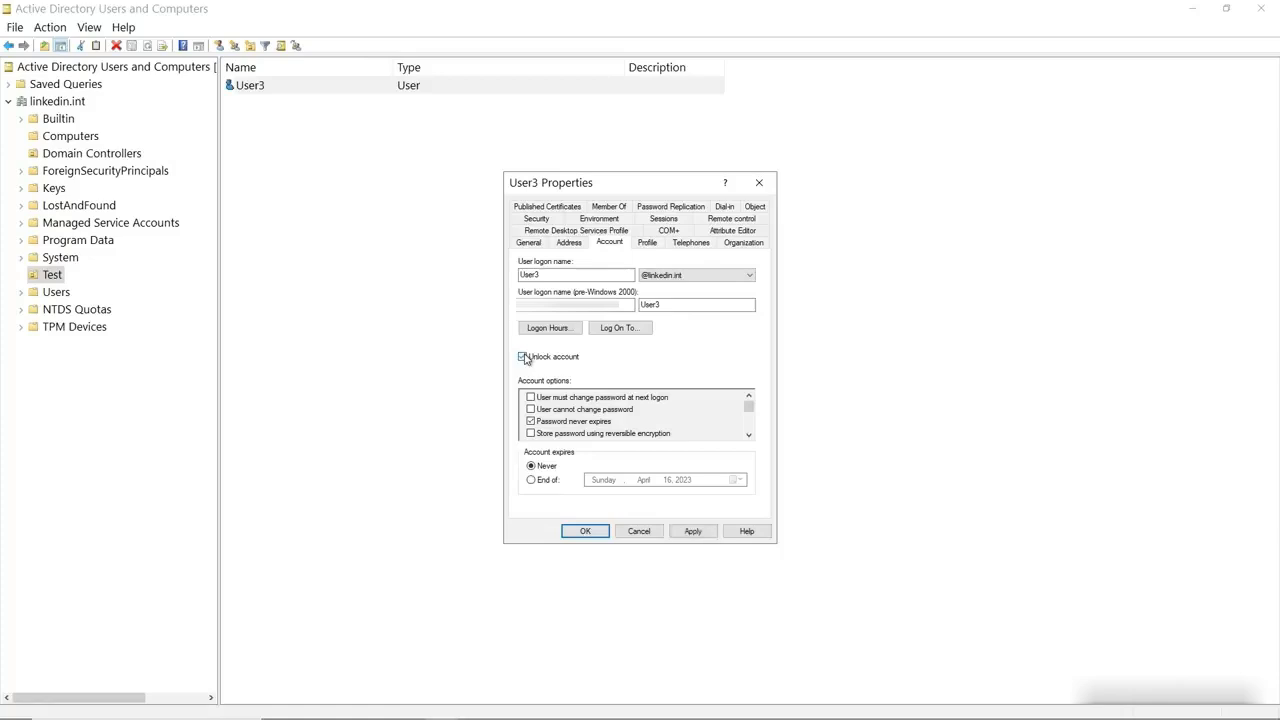
left_click(531, 397)
left_click(531, 422)
left_click(581, 533)
right_click(320, 97)
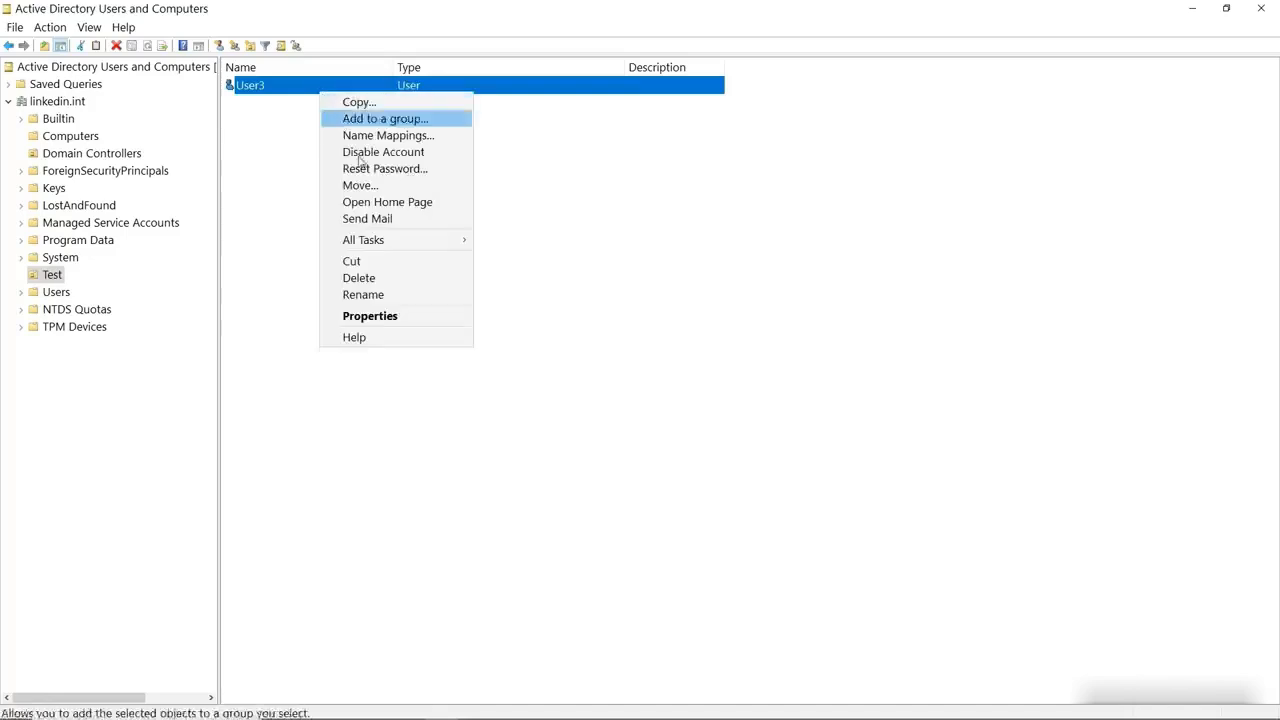
left_click(363, 167)
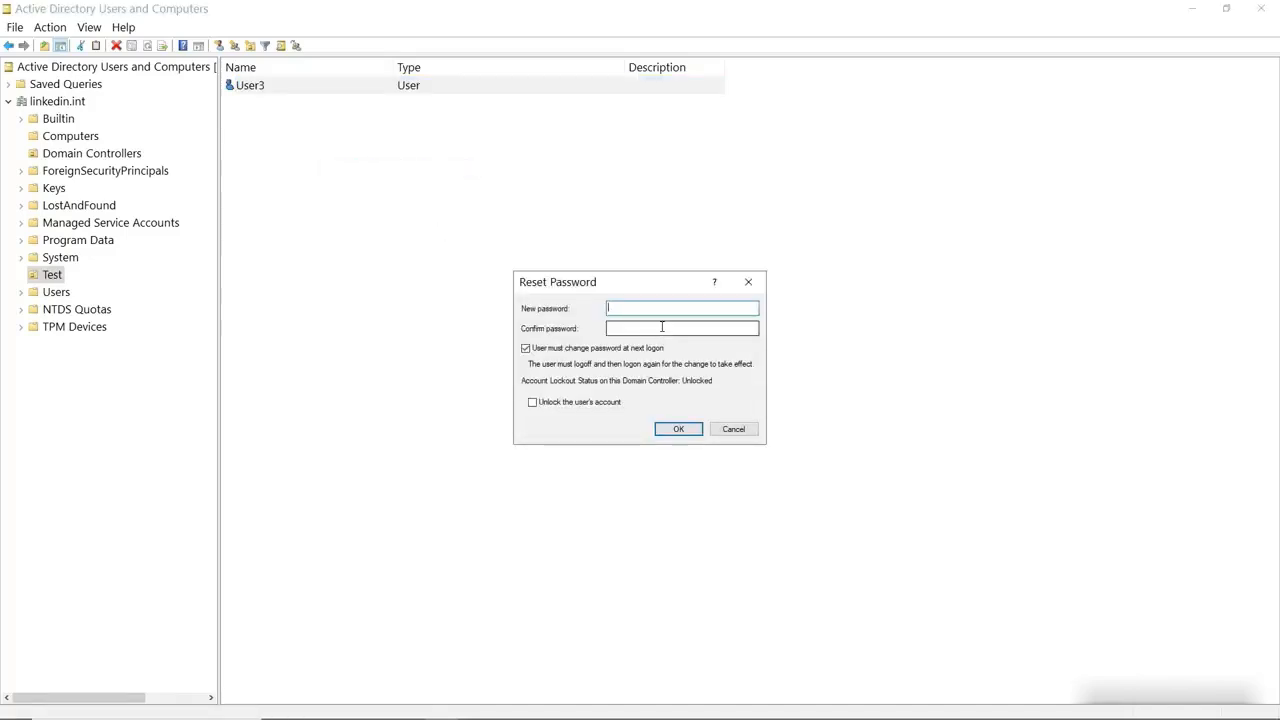
type("Pa$$w0rd")
key("Tab")
type("Pa$$w0rdd")
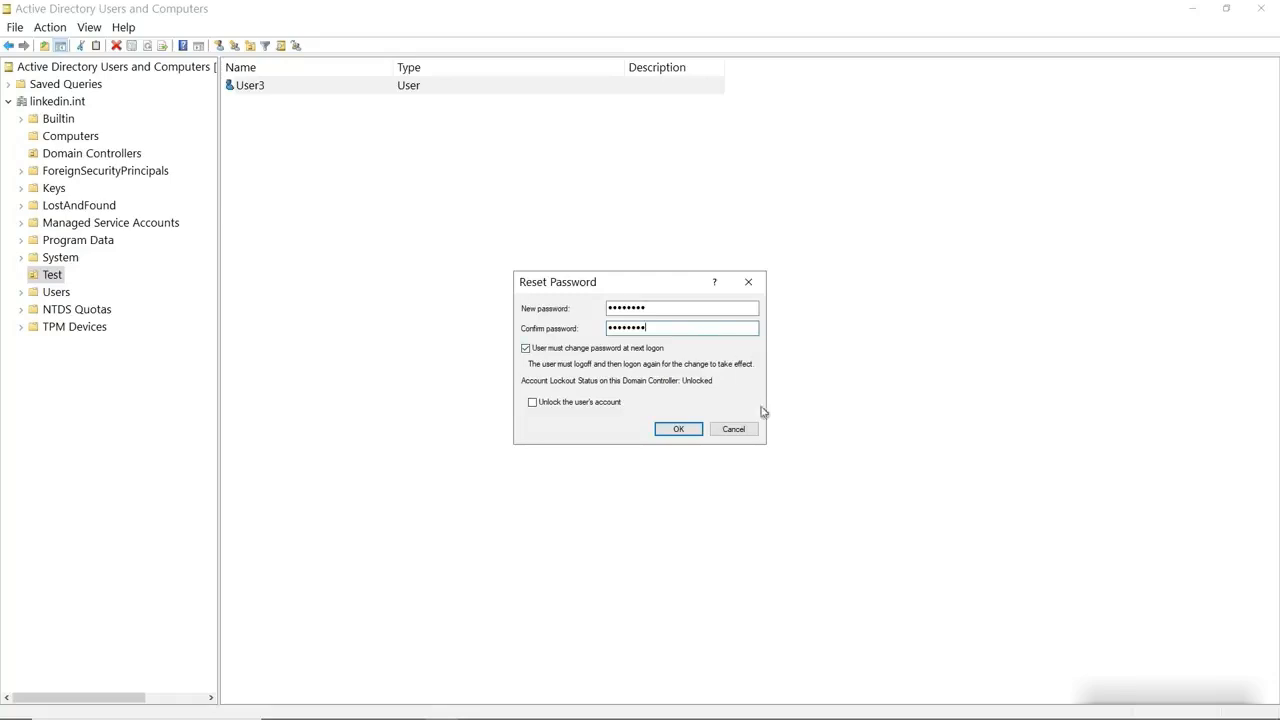
left_click(740, 432)
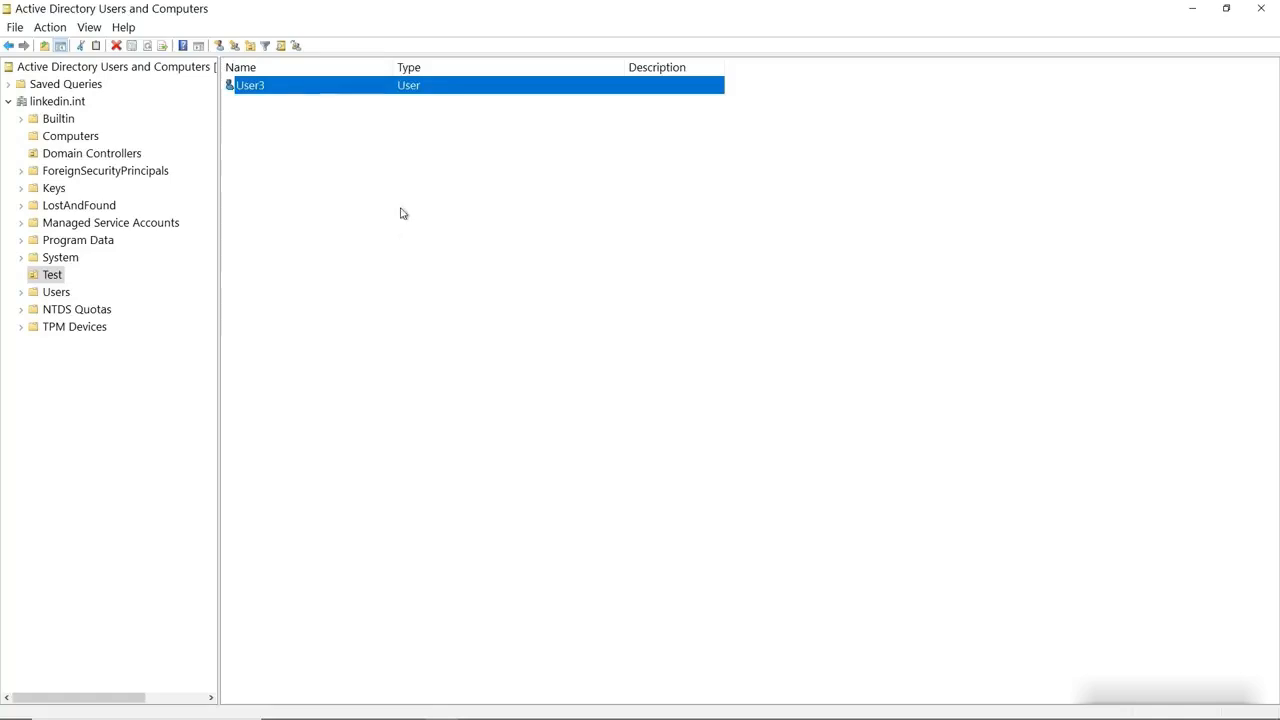
Start a new user in Test with first name User4 and logon name user4
right_click(390, 154)
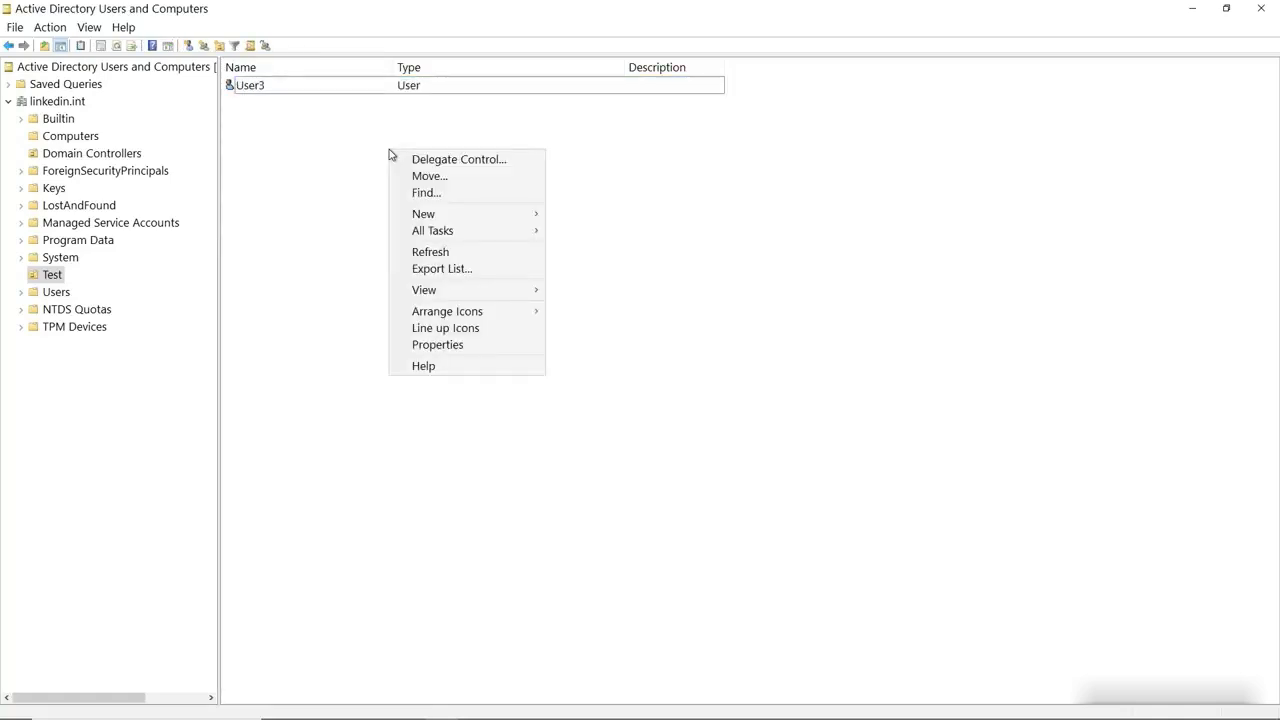
mouse_move(480, 214)
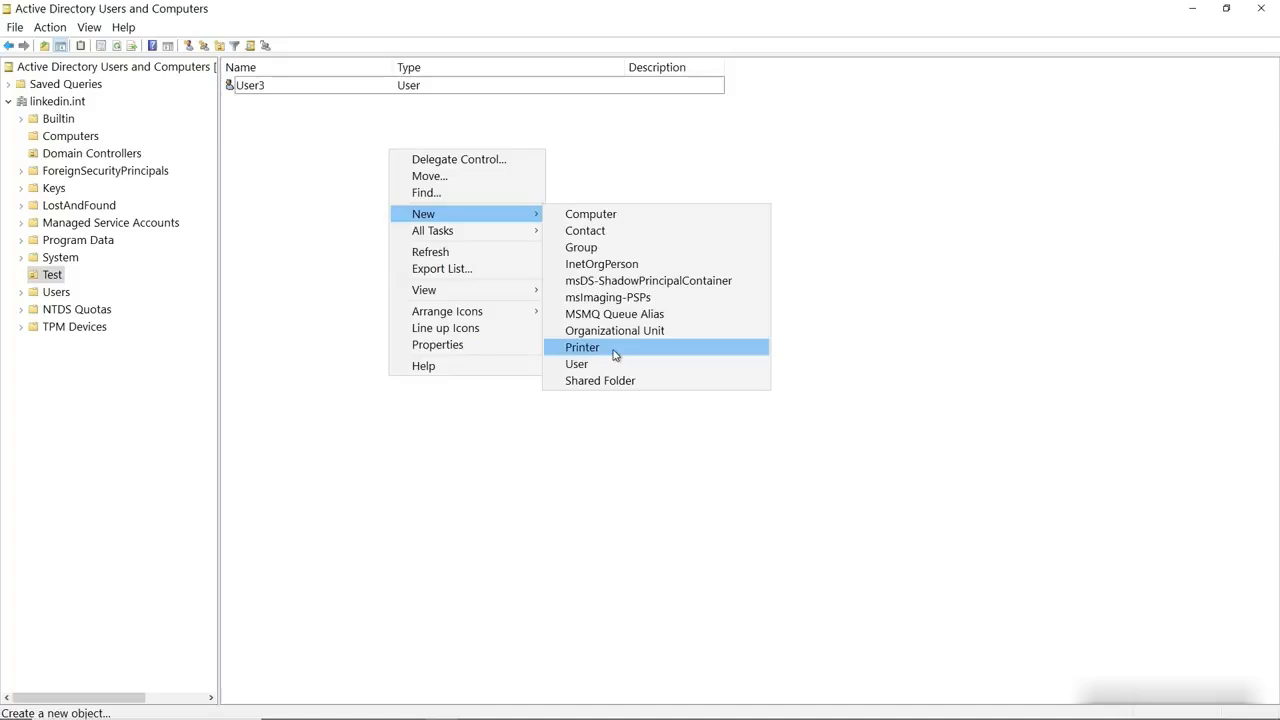
left_click(587, 365)
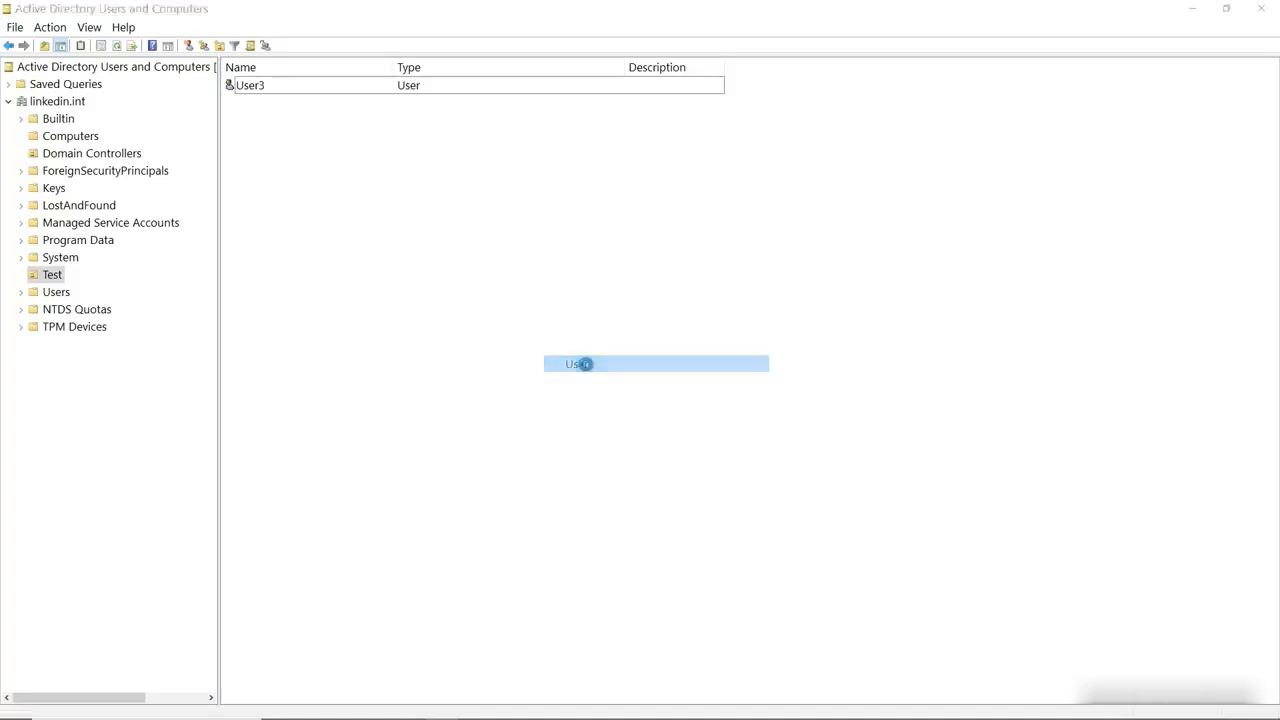
left_click_drag(158, 17, 514, 194)
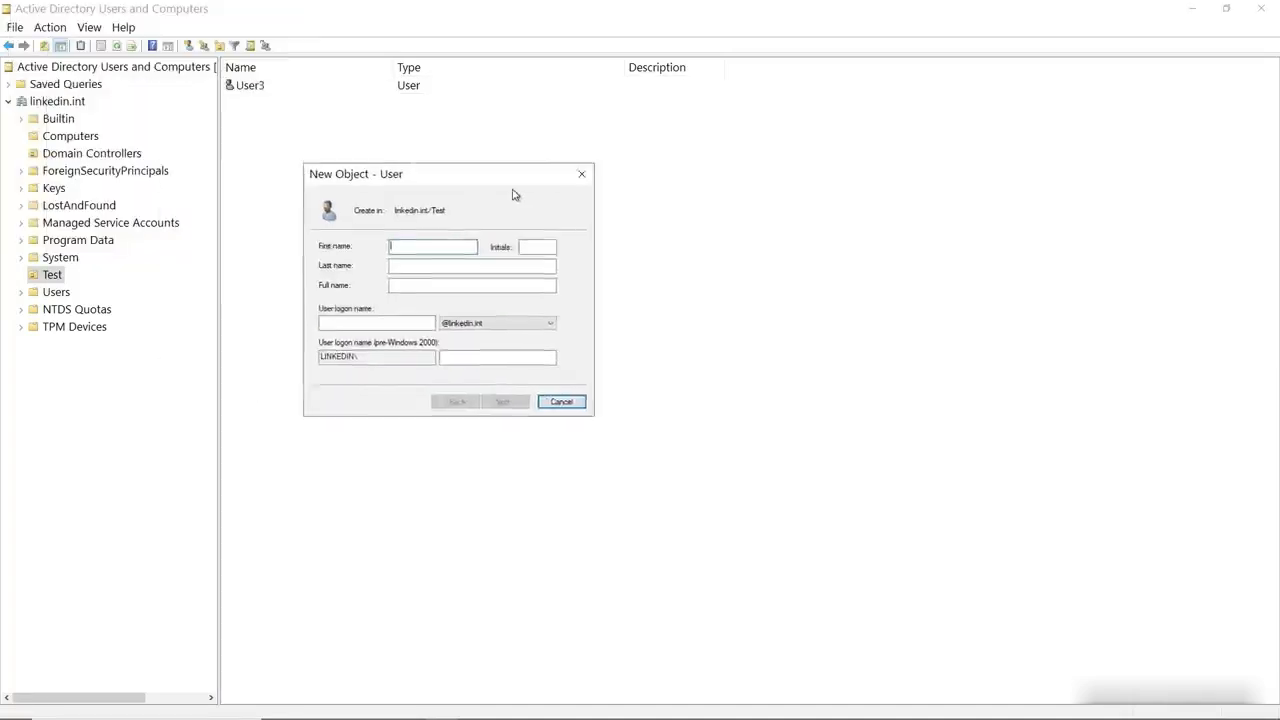
type("Us")
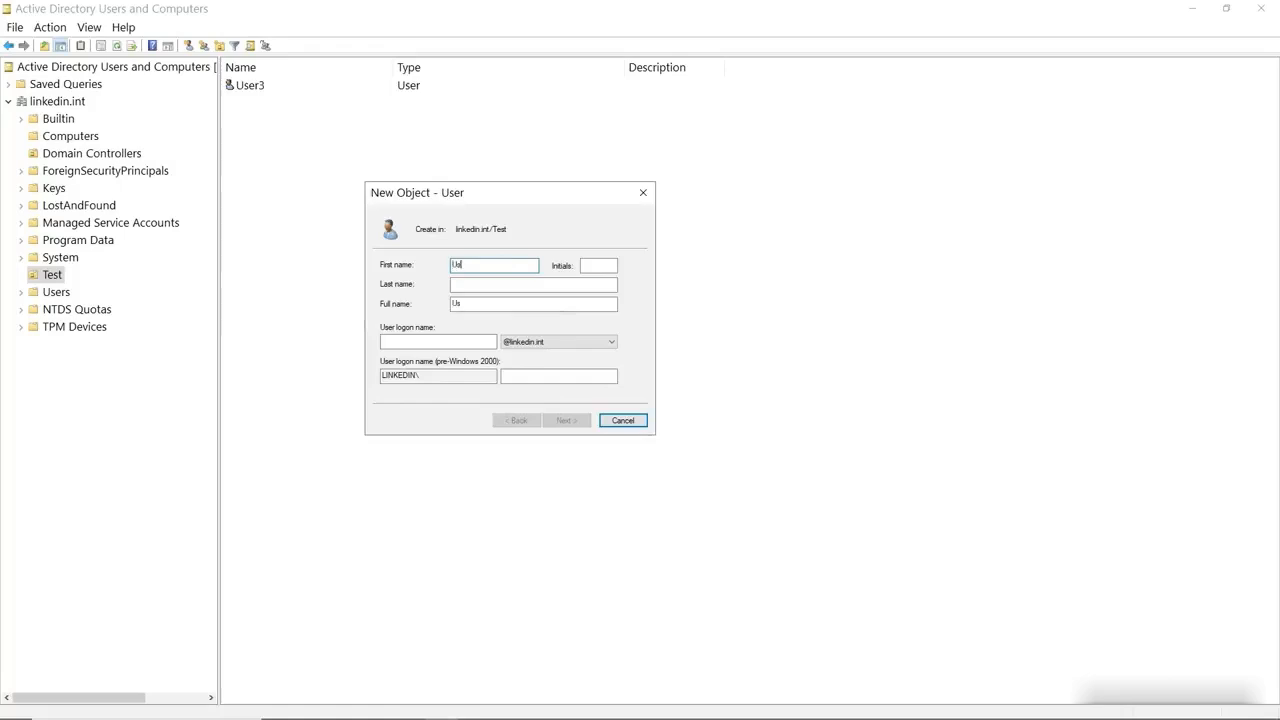
type("er4")
left_click(499, 285)
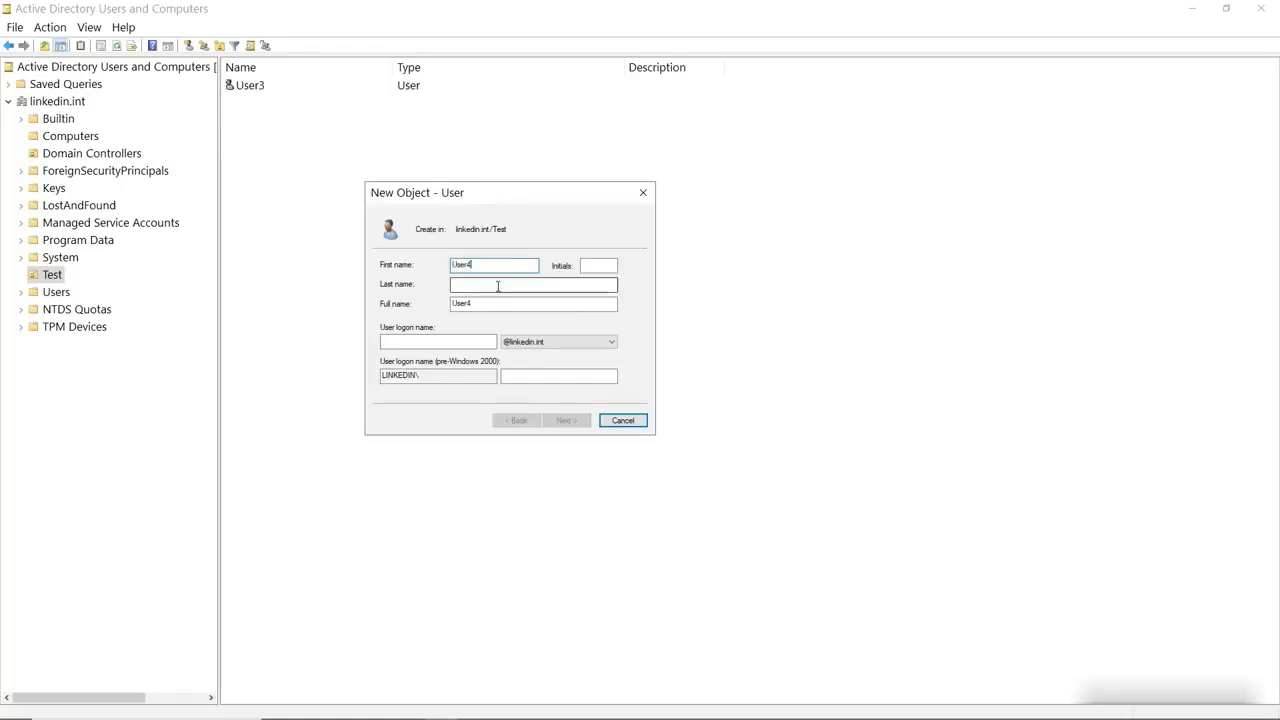
left_click(444, 341)
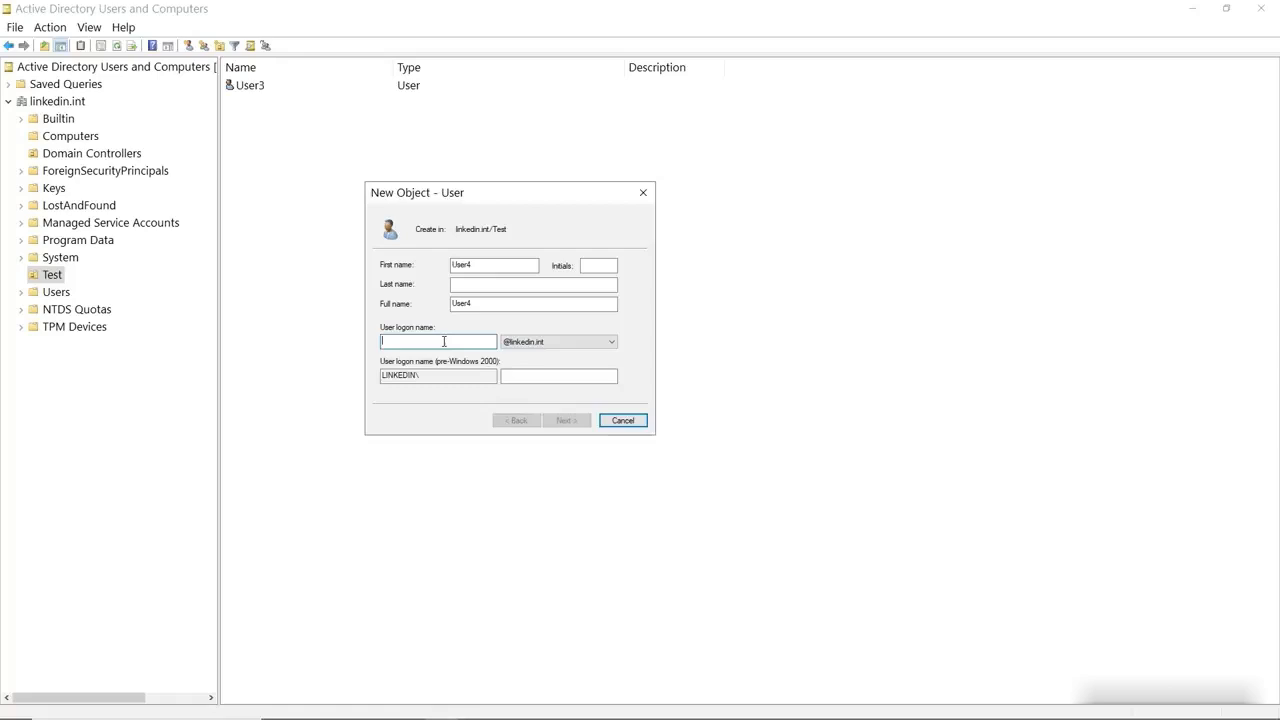
type("user4")
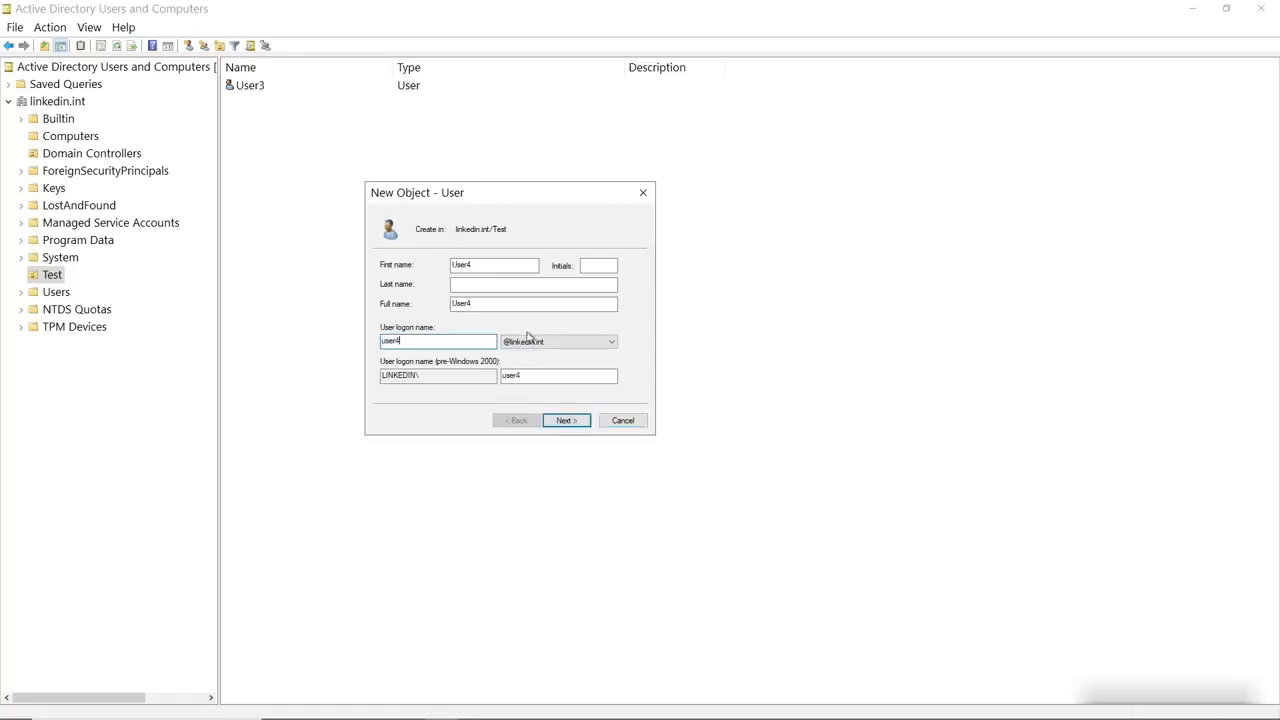
left_click(564, 421)
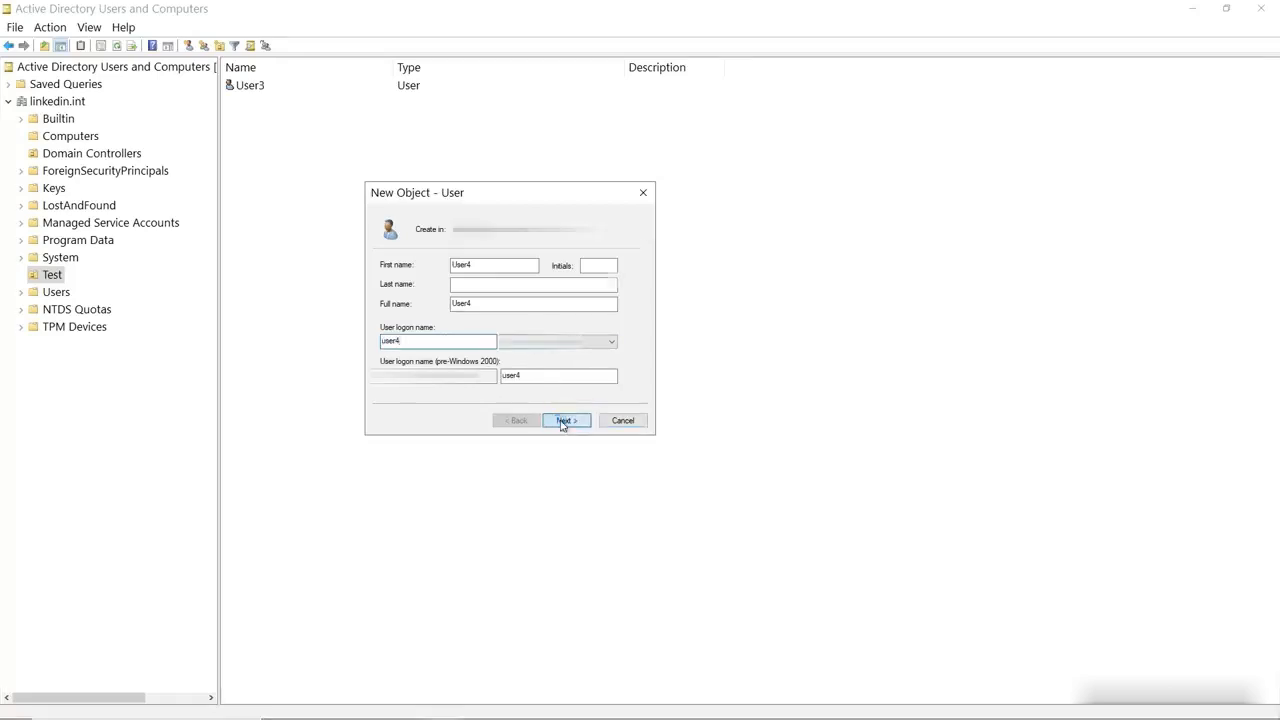
Enter and confirm a password and finish, which the domain password policy rejects
type("******")
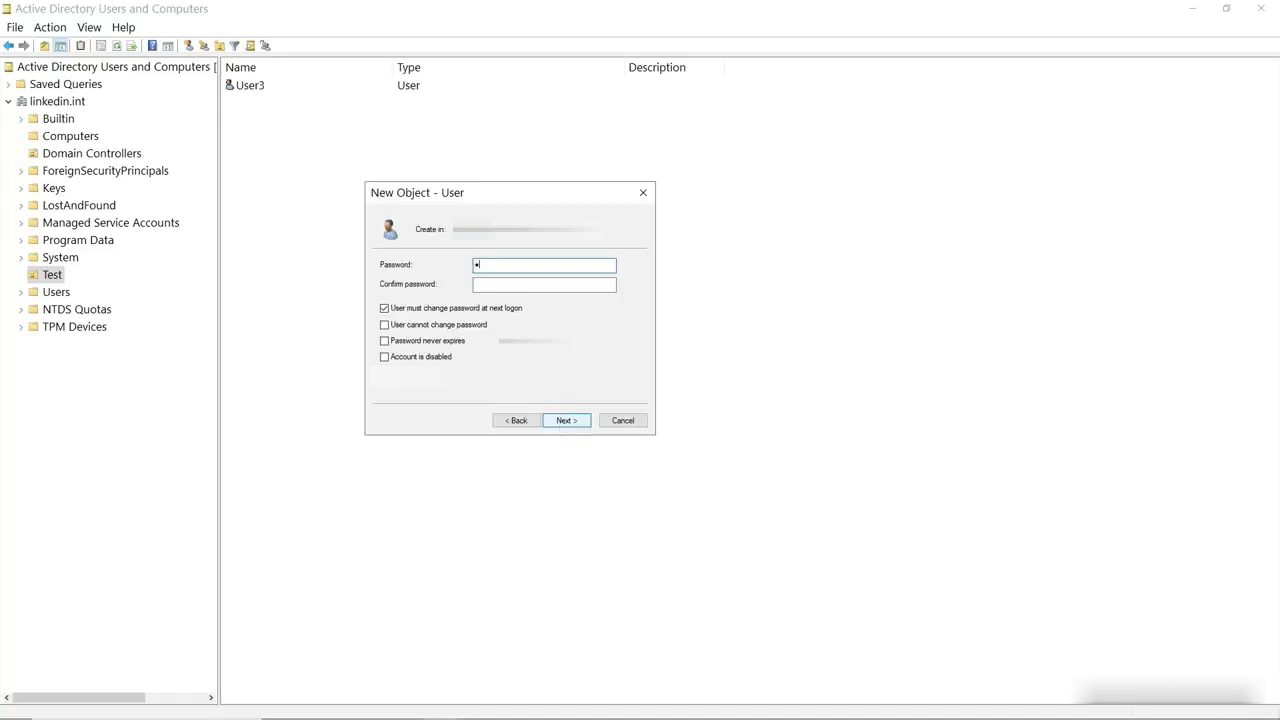
type("**")
key("Tab")
type("****")
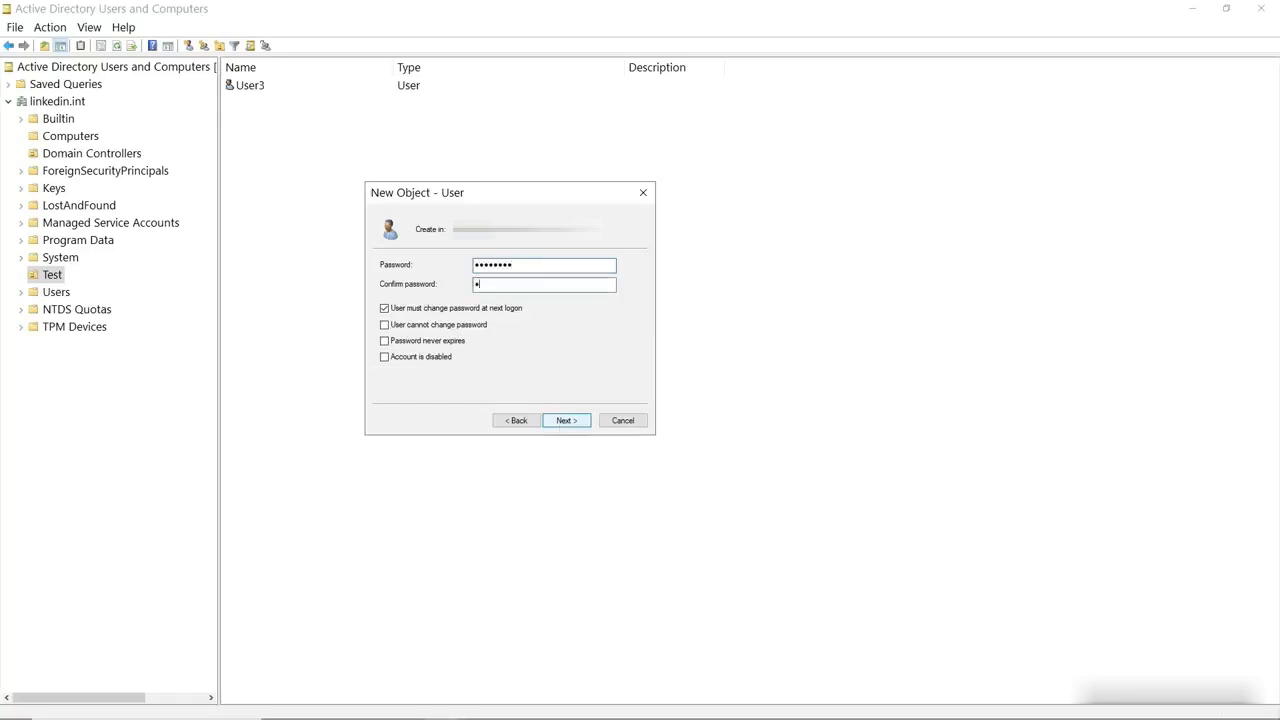
type("****")
left_click(580, 423)
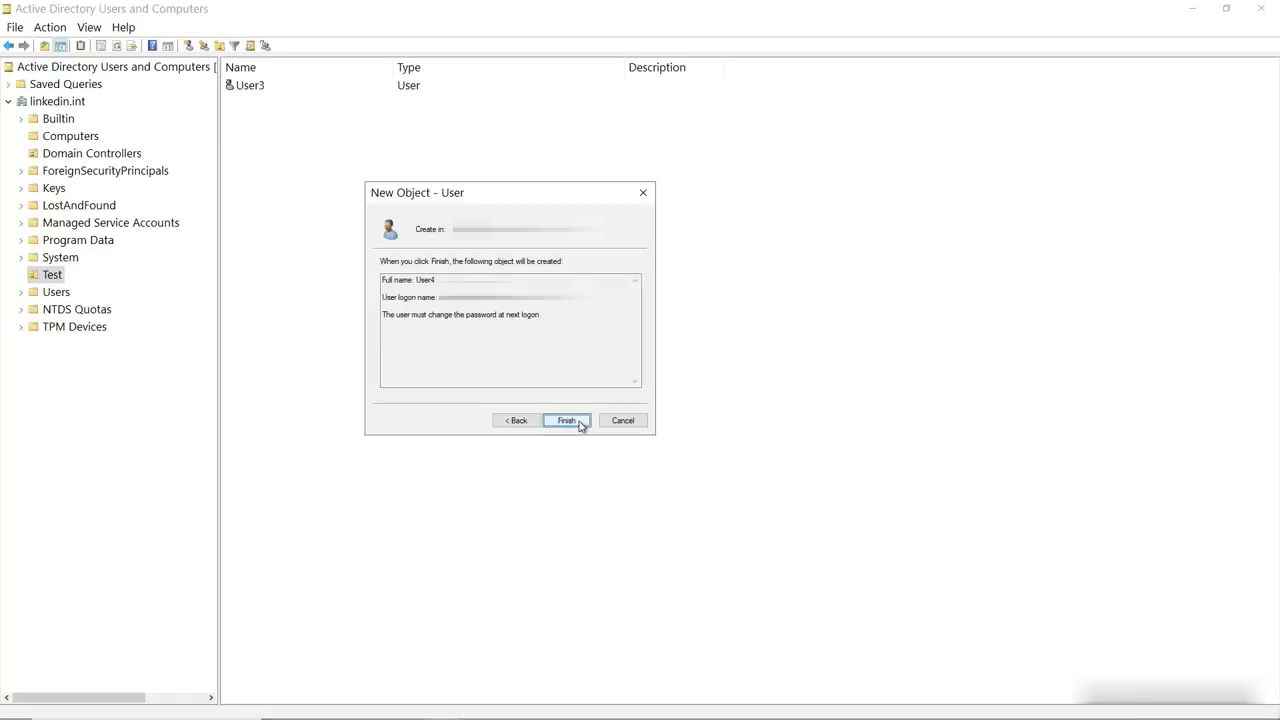
left_click(567, 420)
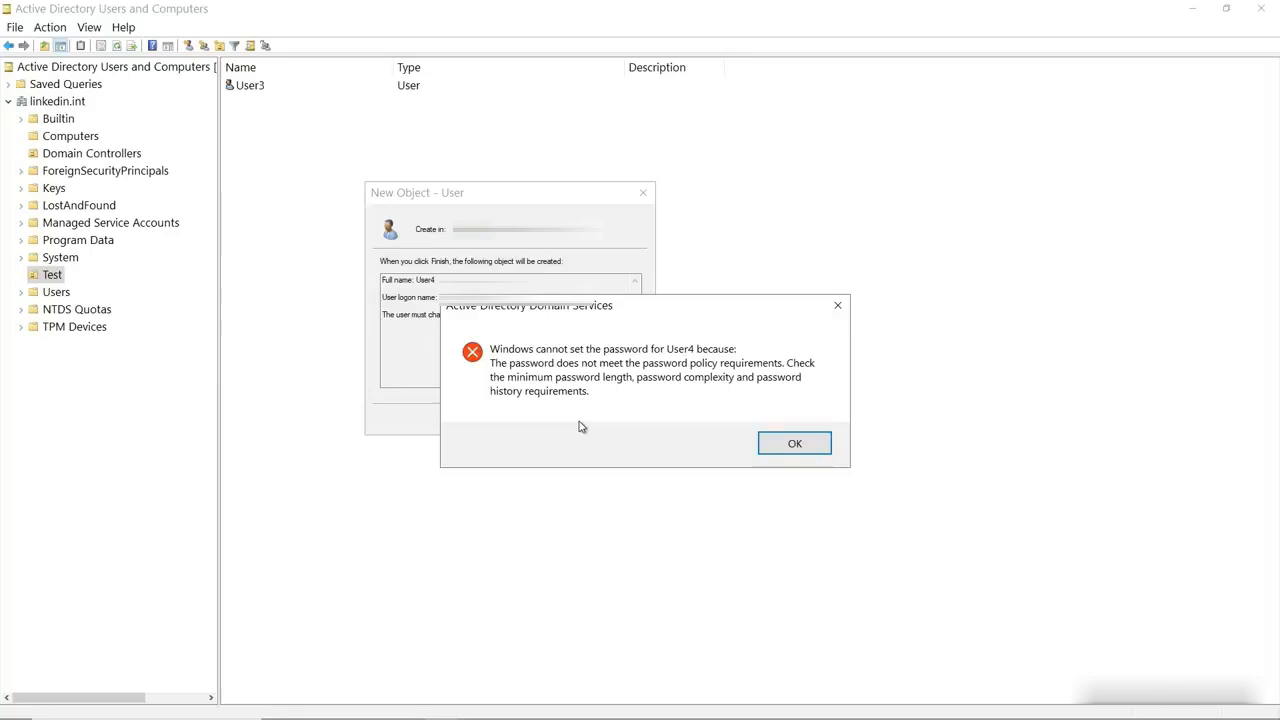
Dismiss the policy error, go back, supply a longer password, and finish creating User4
left_click(797, 444)
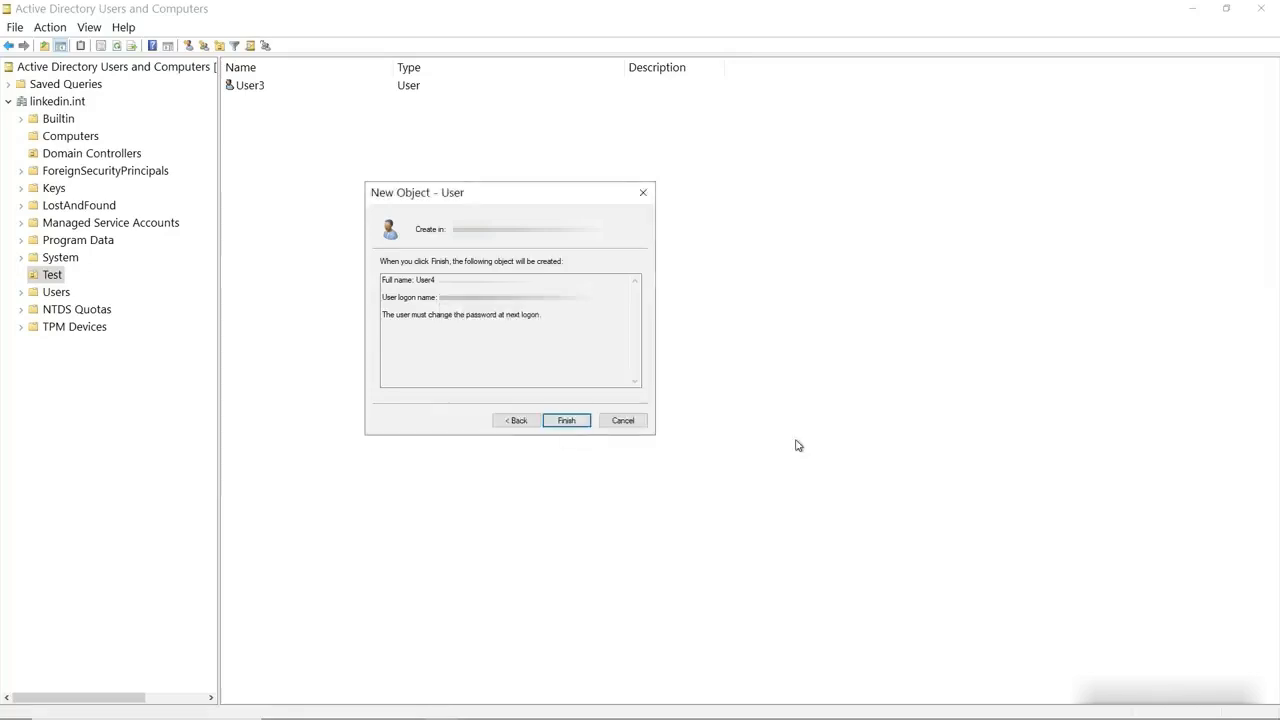
left_click(517, 421)
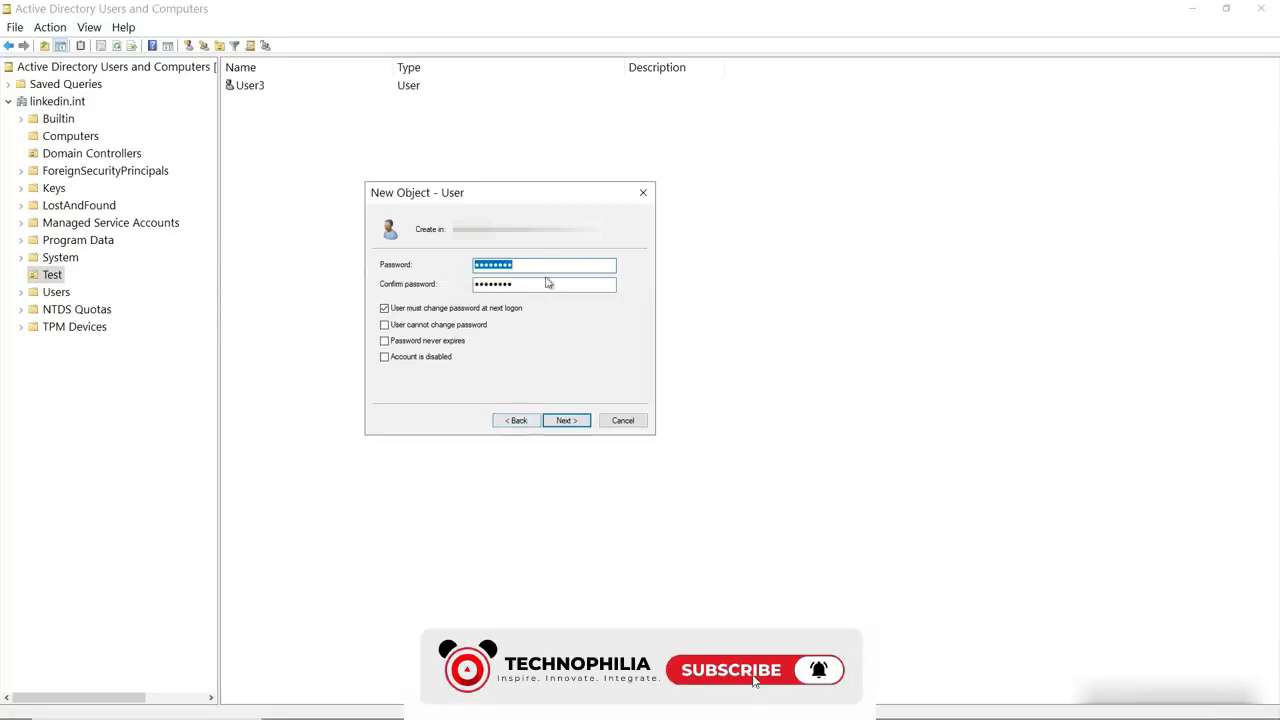
left_click(546, 266)
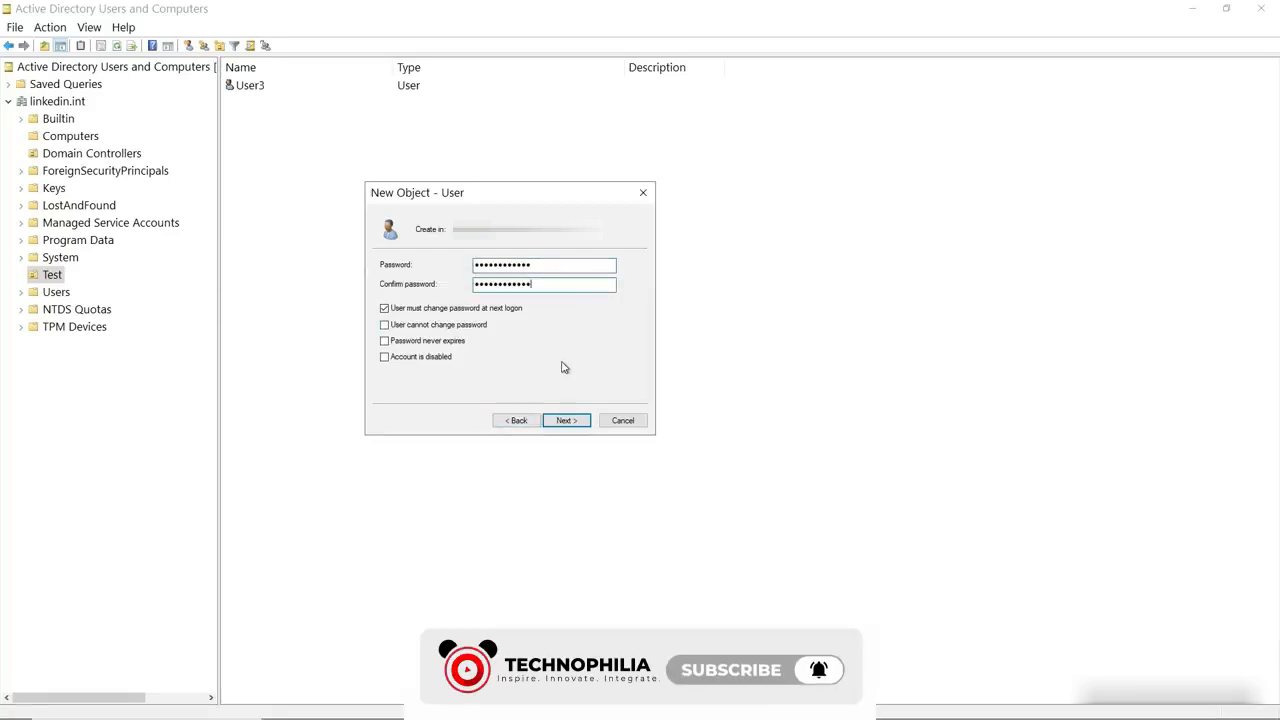
left_click(568, 421)
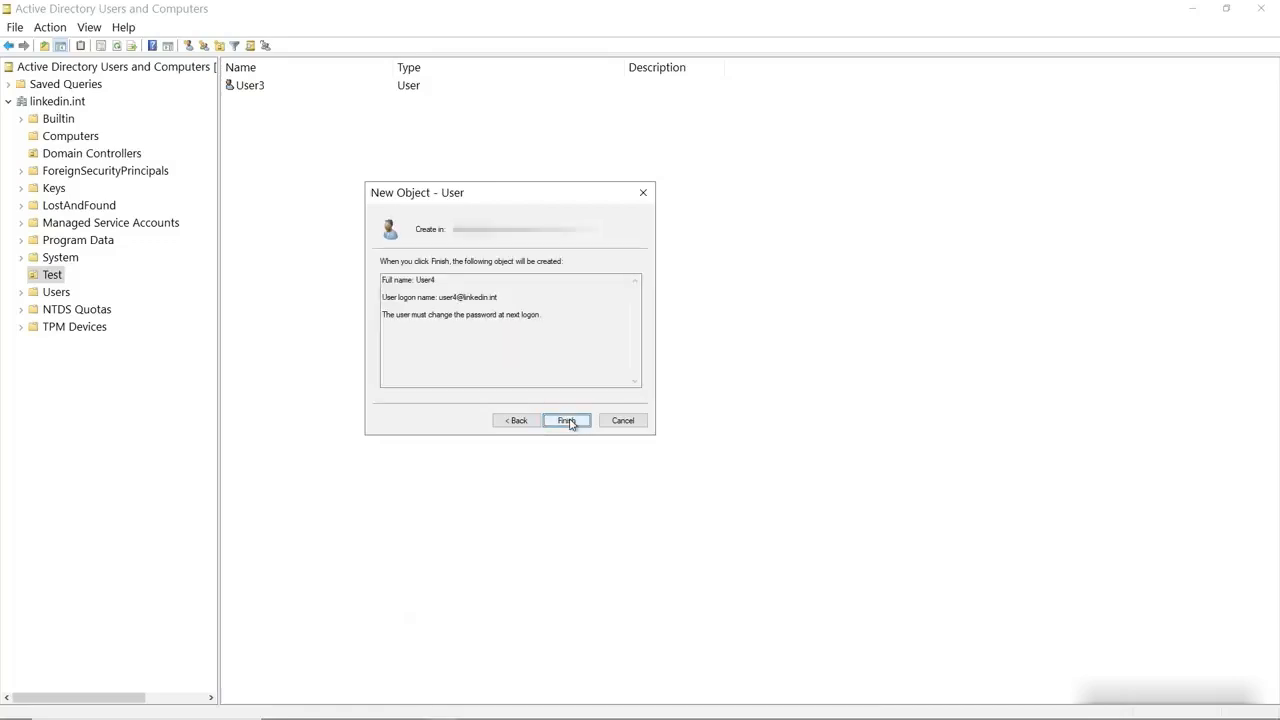
left_click(567, 421)
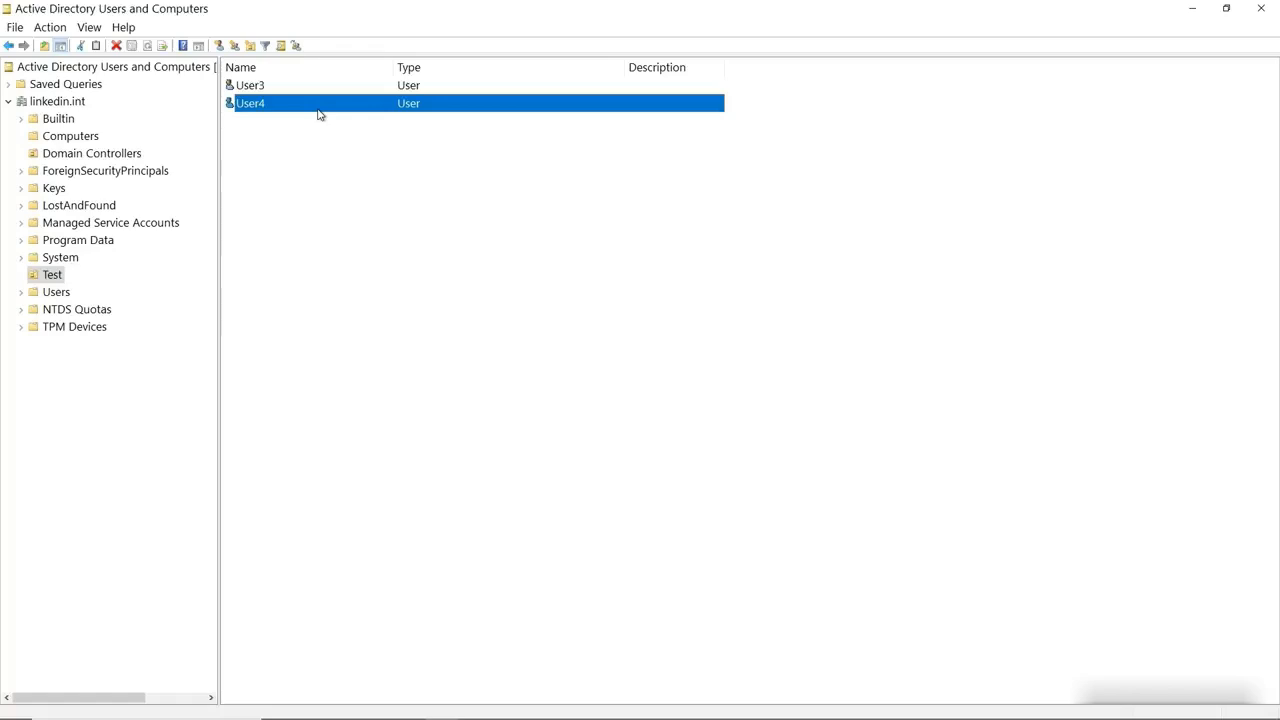
Start a new group in Test named Group1, keeping Global scope and Security type
left_click(342, 163)
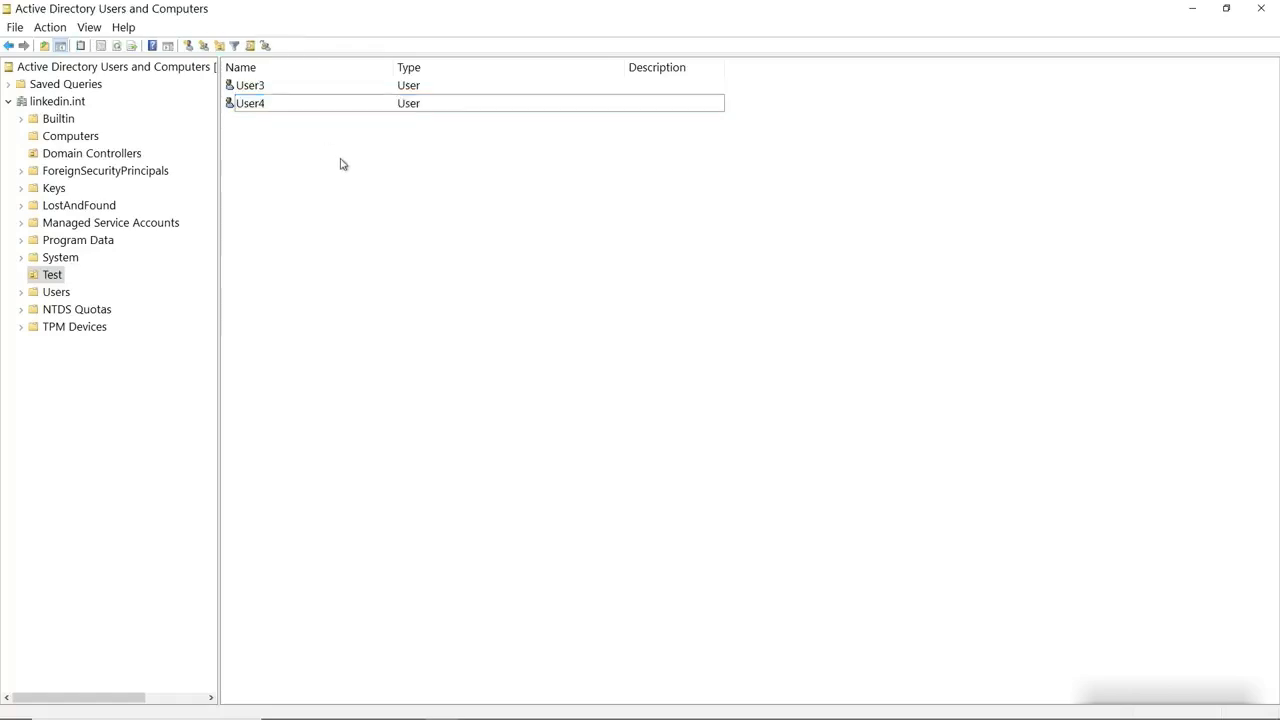
right_click(341, 163)
mouse_move(416, 224)
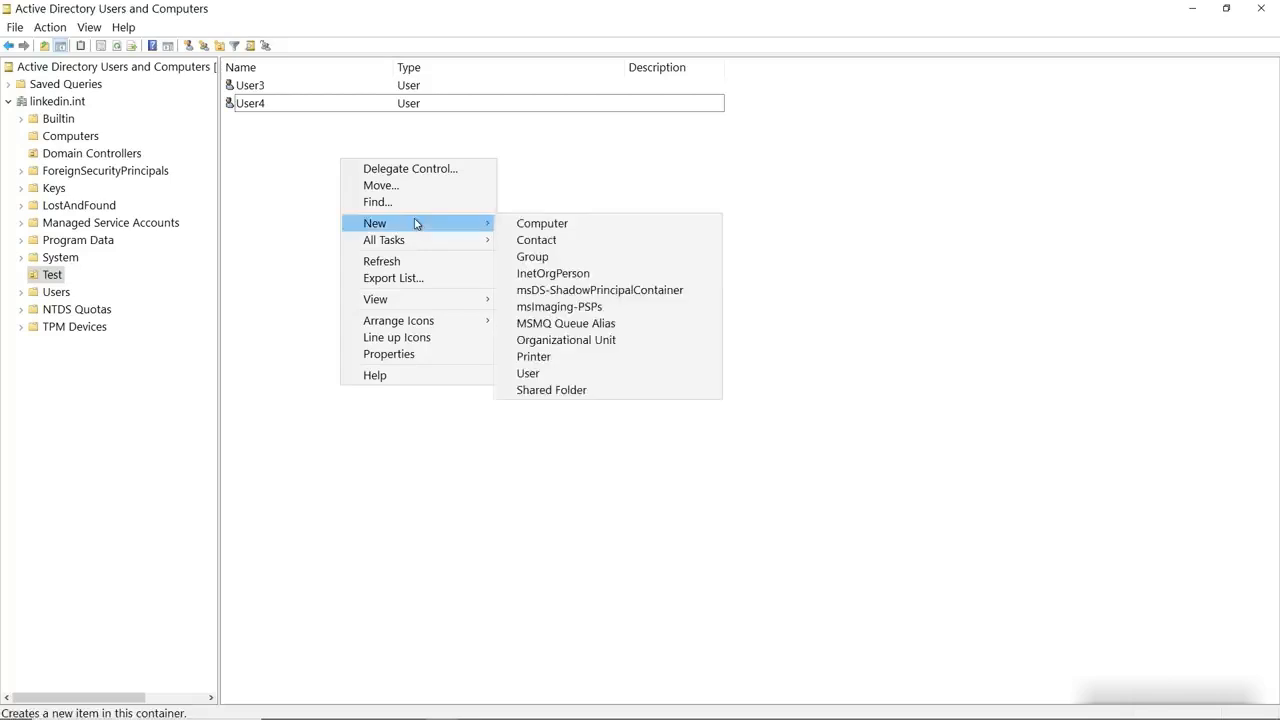
left_click(535, 256)
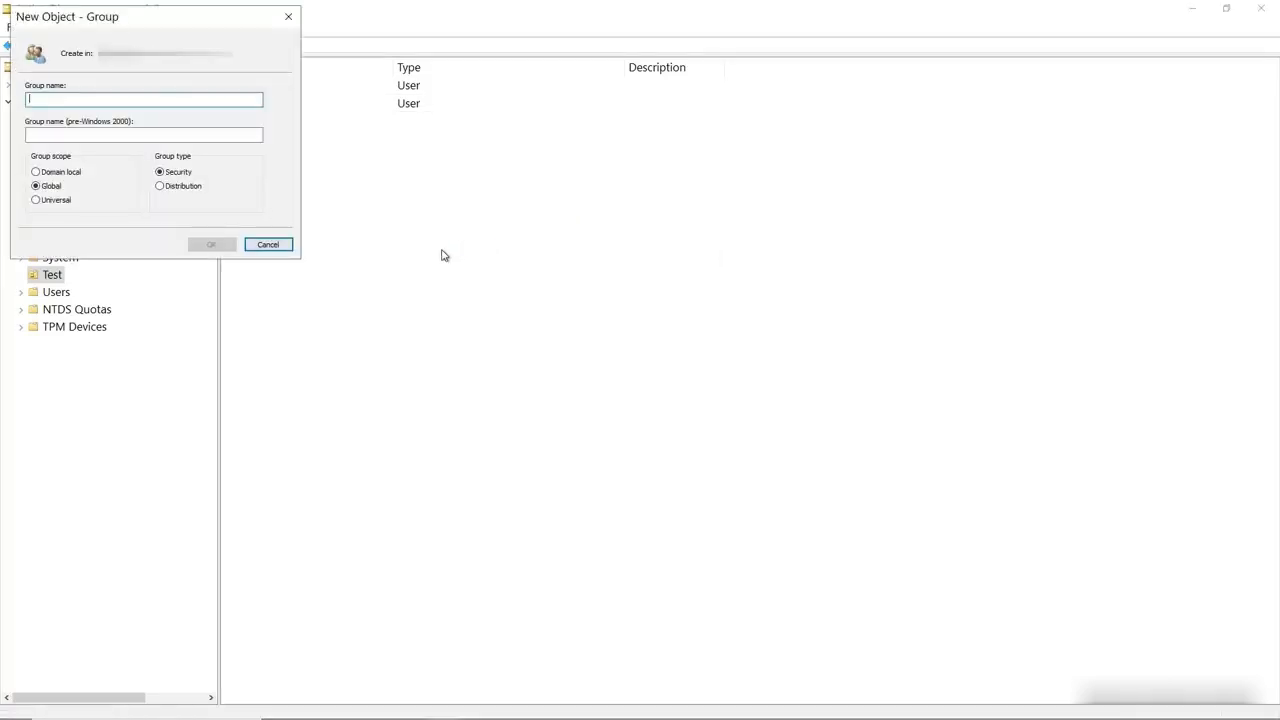
left_click_drag(160, 20, 227, 51)
left_click_drag(339, 119, 511, 163)
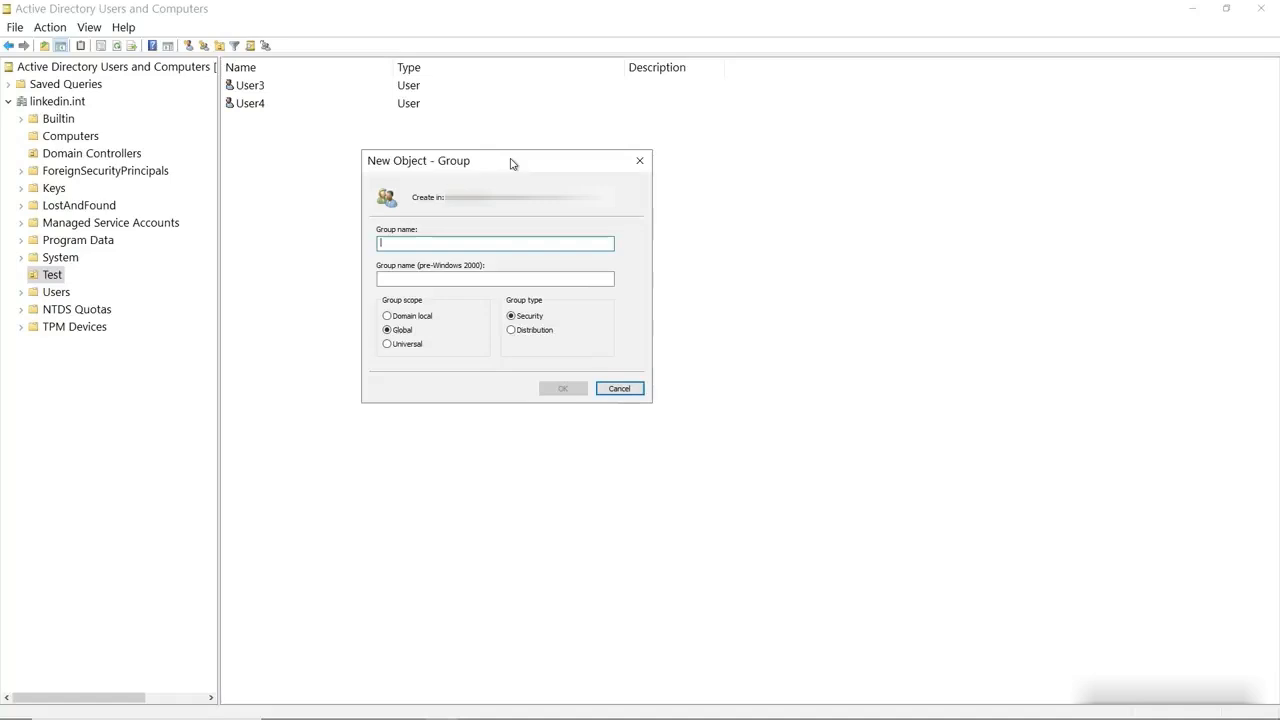
type("Group1")
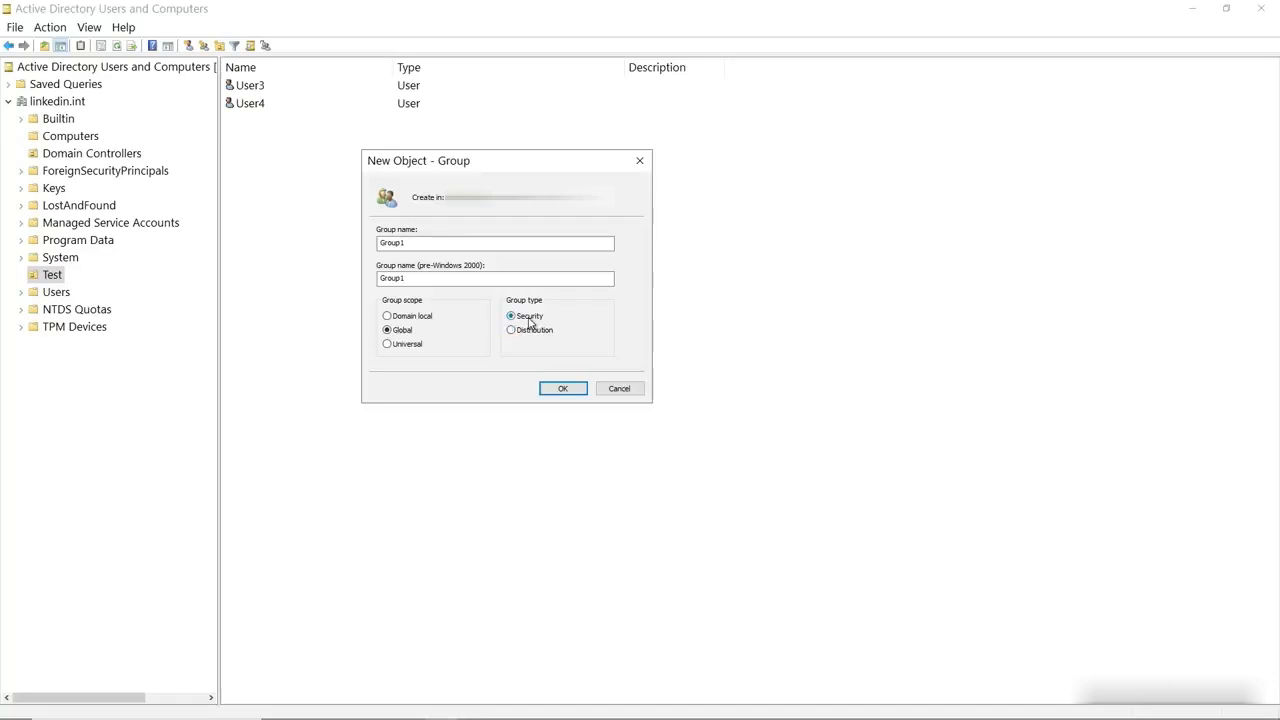
Create Group1, then add User3 and User4 on its Members tab and save
left_click(567, 386)
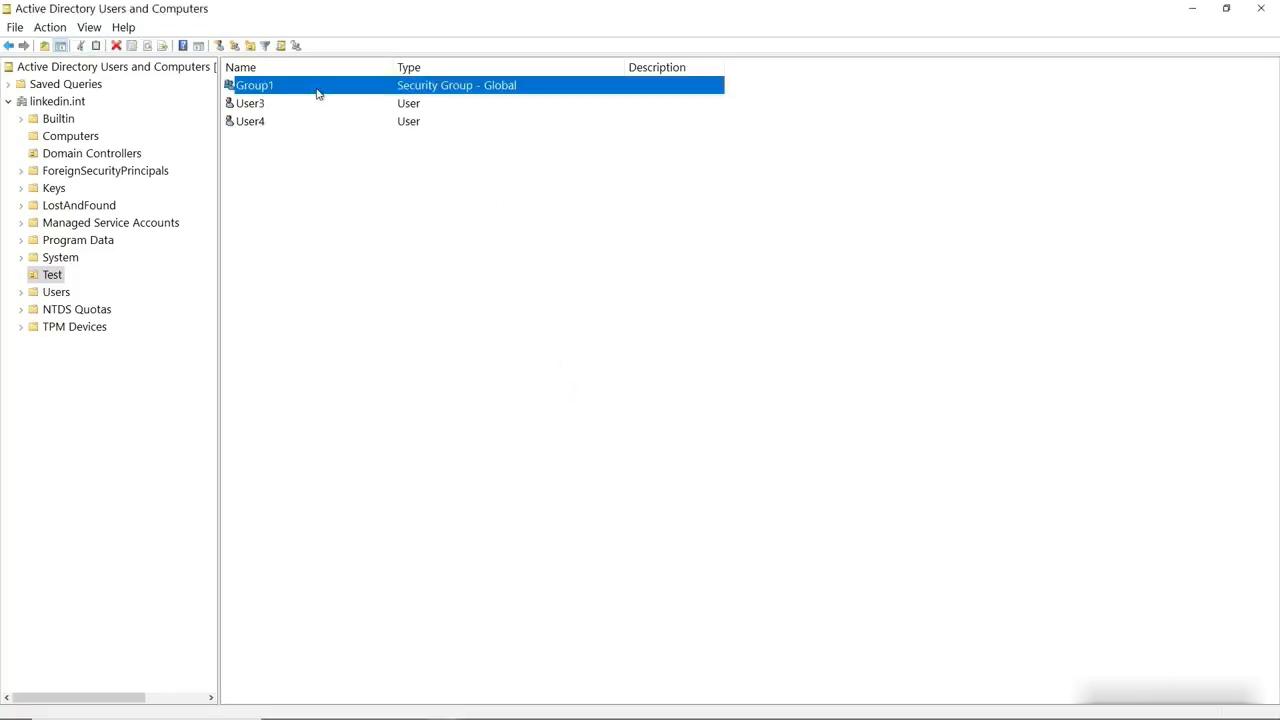
double_click(318, 93)
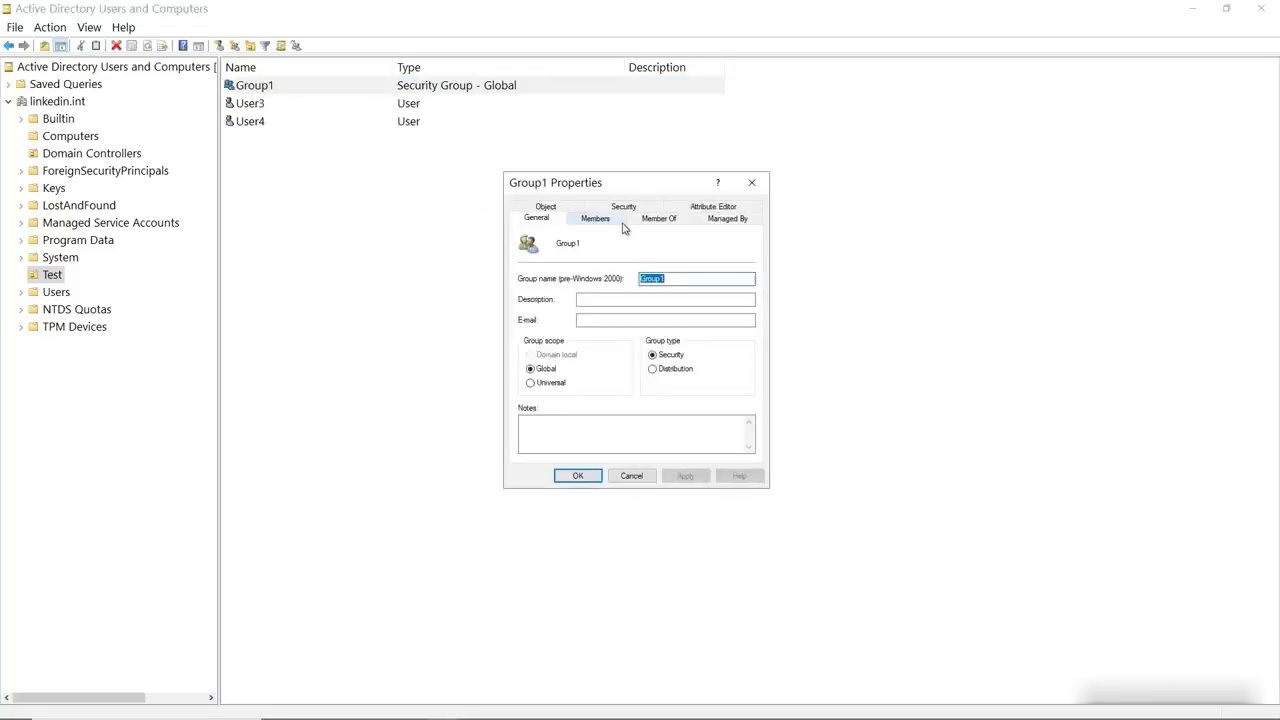
left_click(600, 218)
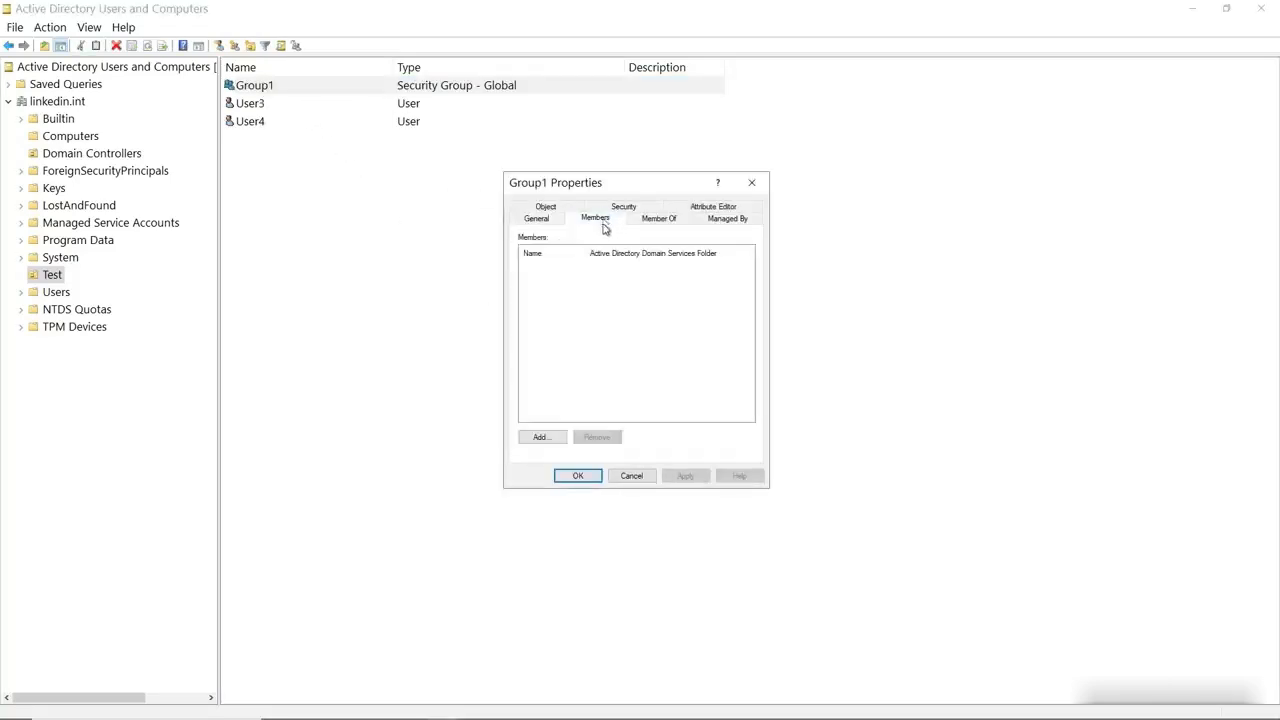
left_click(541, 438)
type("us")
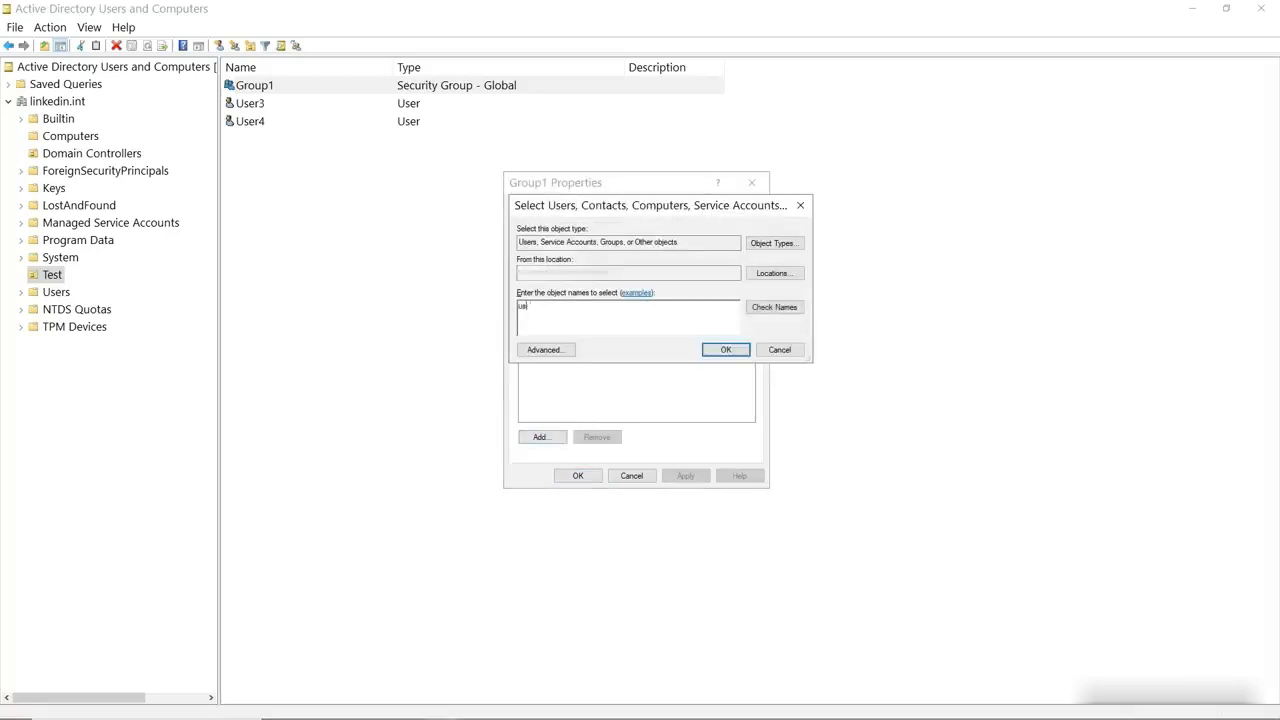
type("er3")
left_click(757, 313)
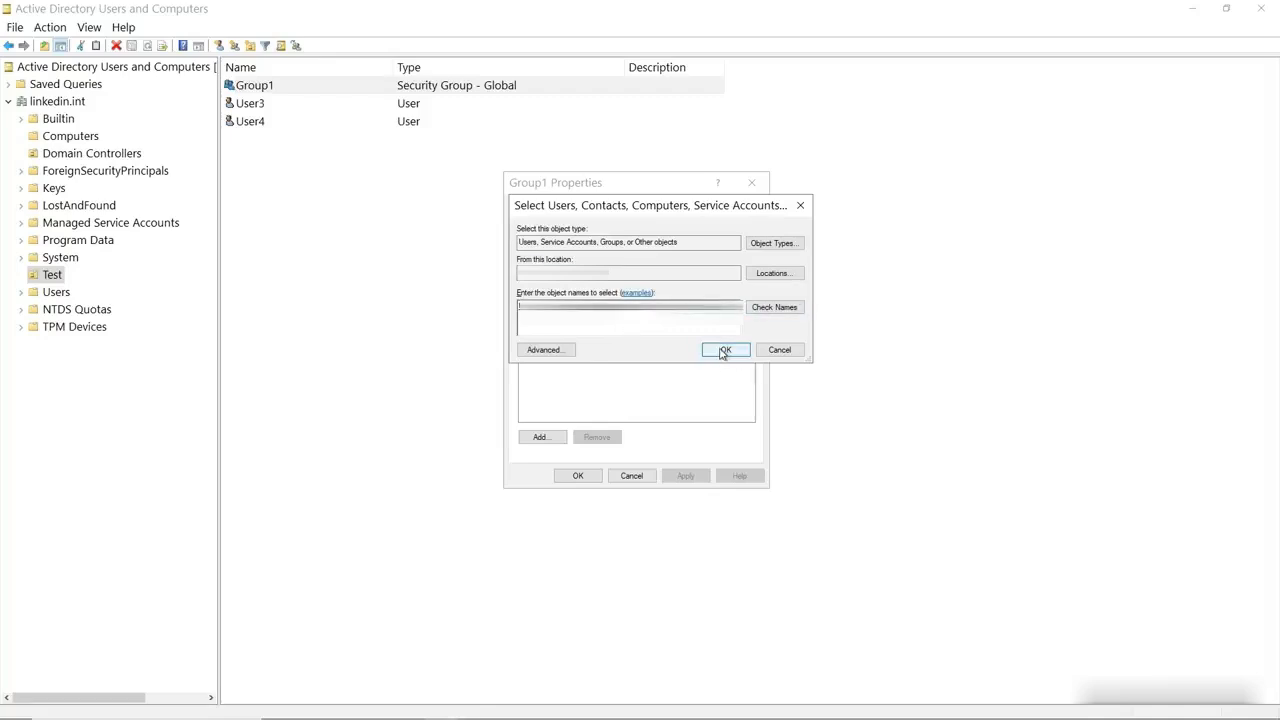
left_click(723, 351)
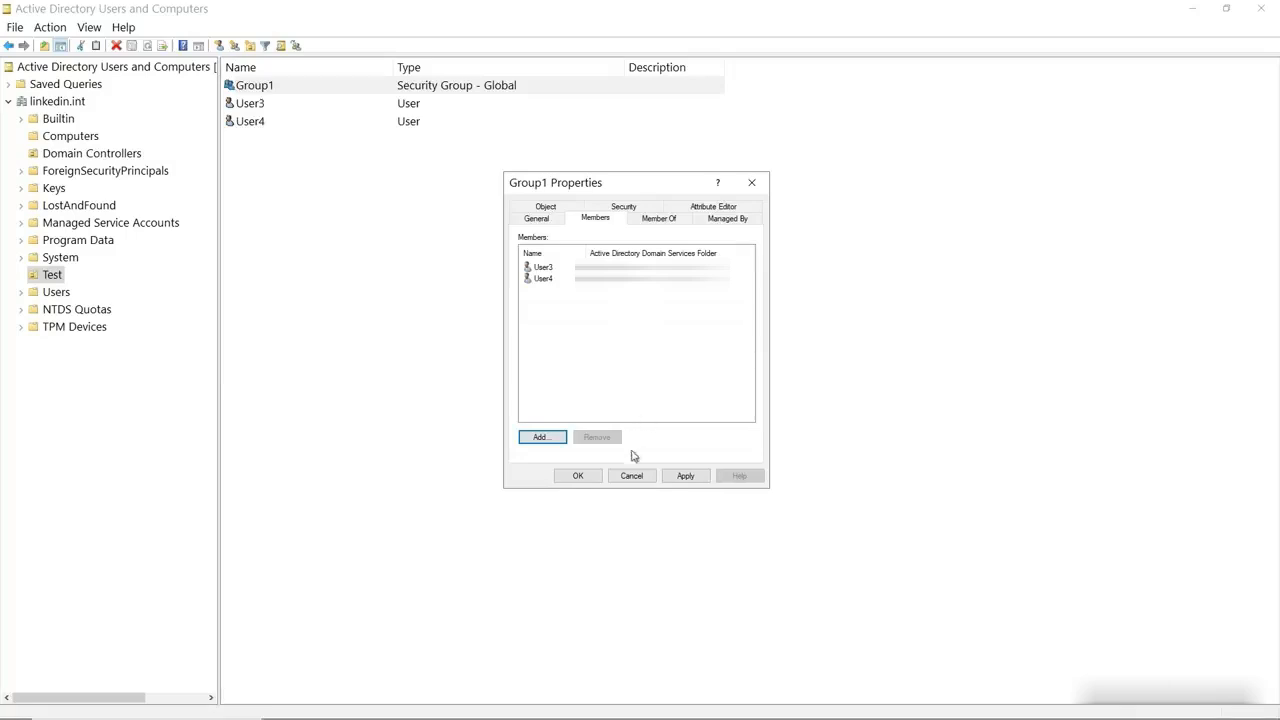
left_click(582, 476)
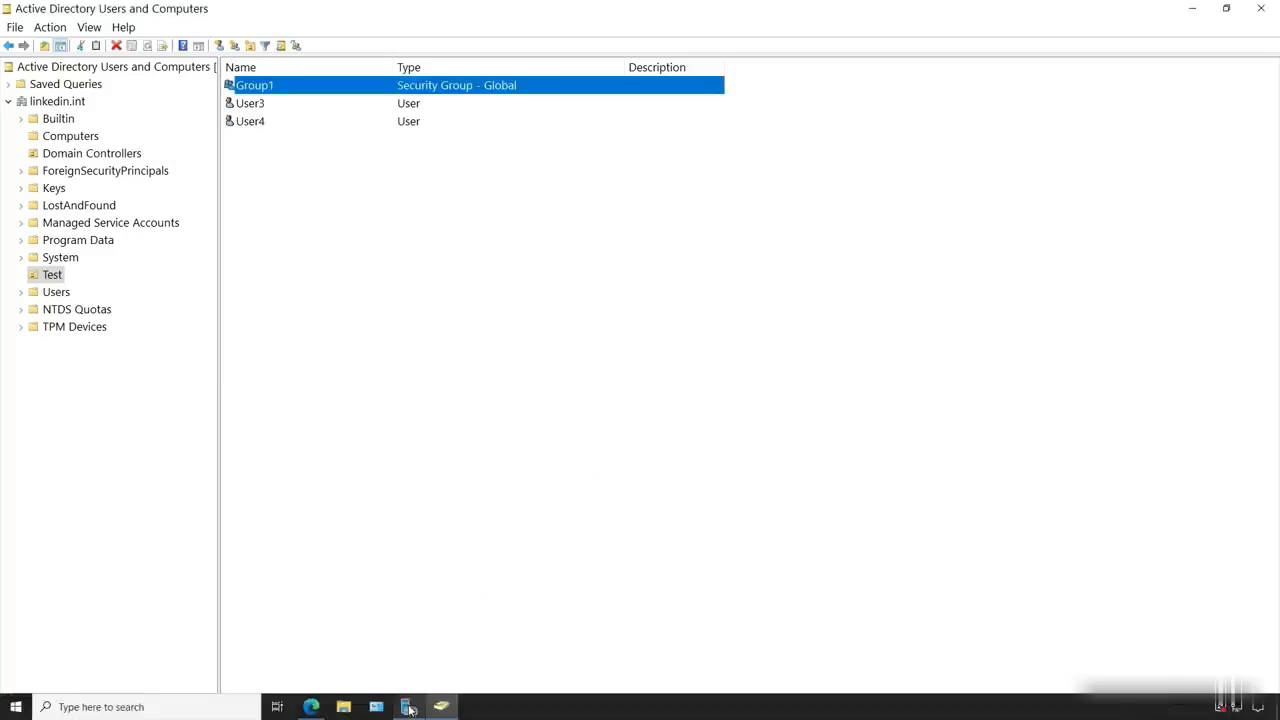
Open Local Disk (C:) in File Explorer and create a folder named Data
left_click(347, 707)
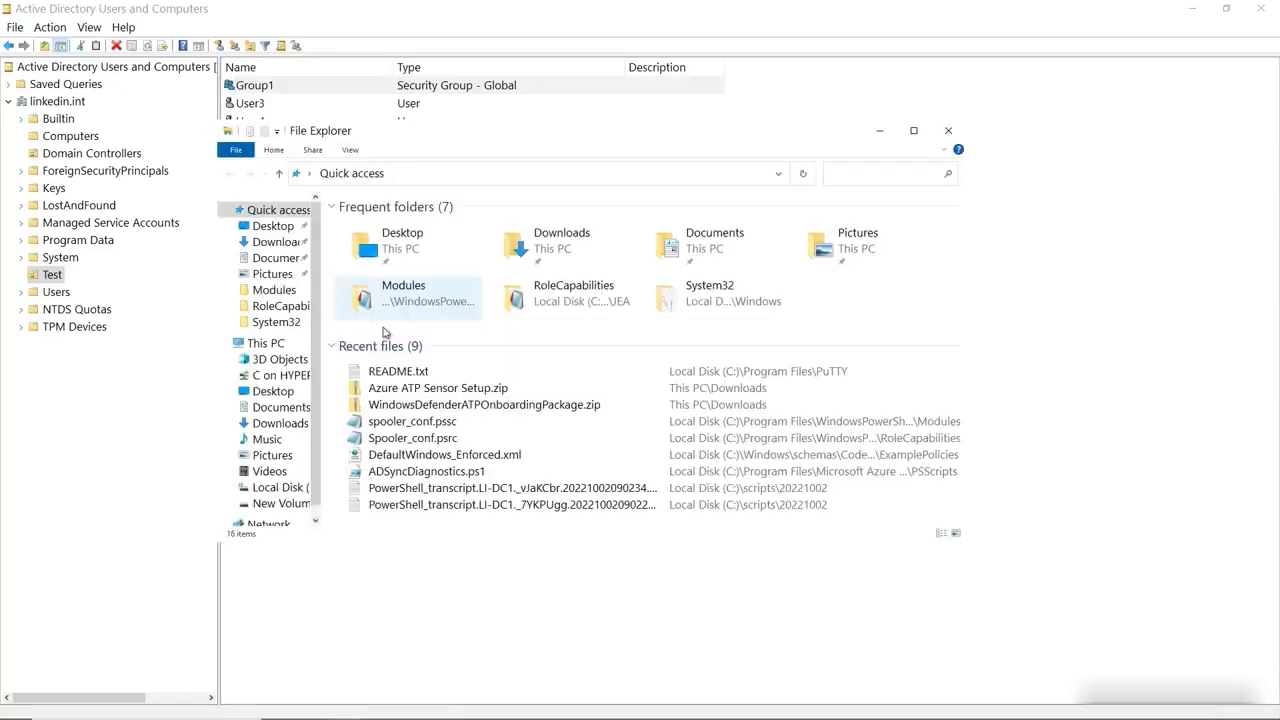
left_click(265, 343)
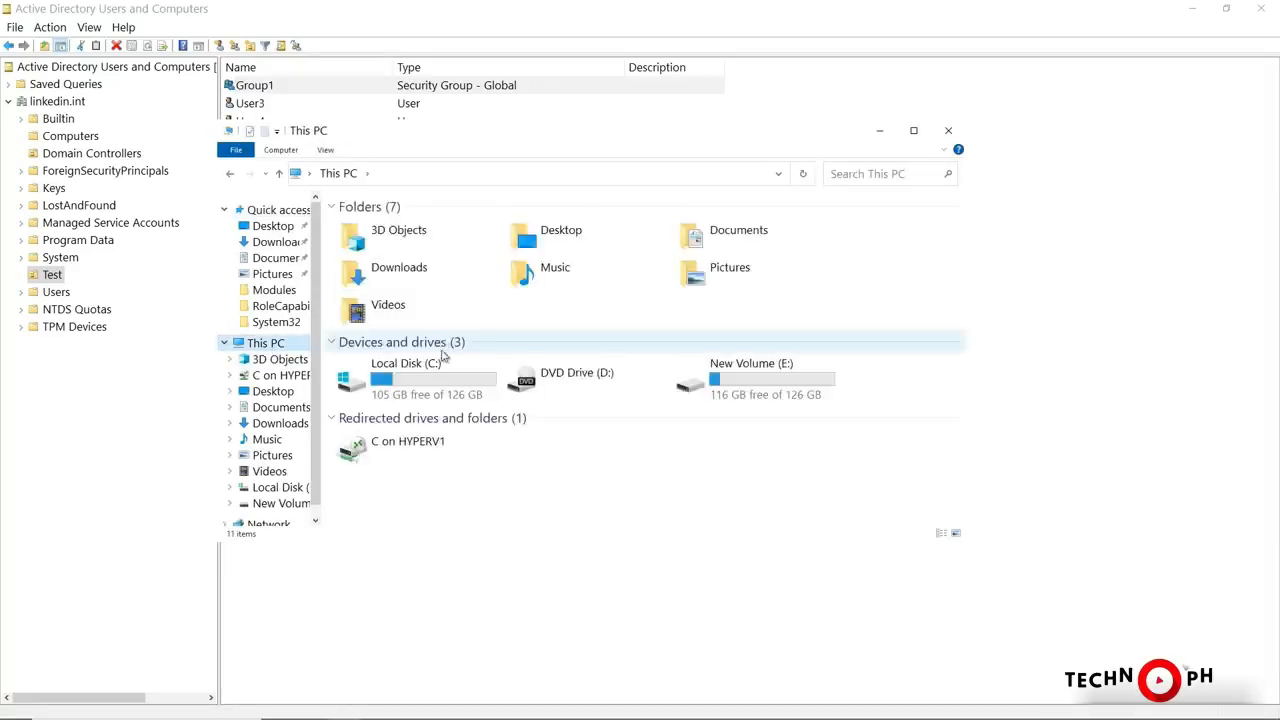
left_click(427, 384)
key("Return")
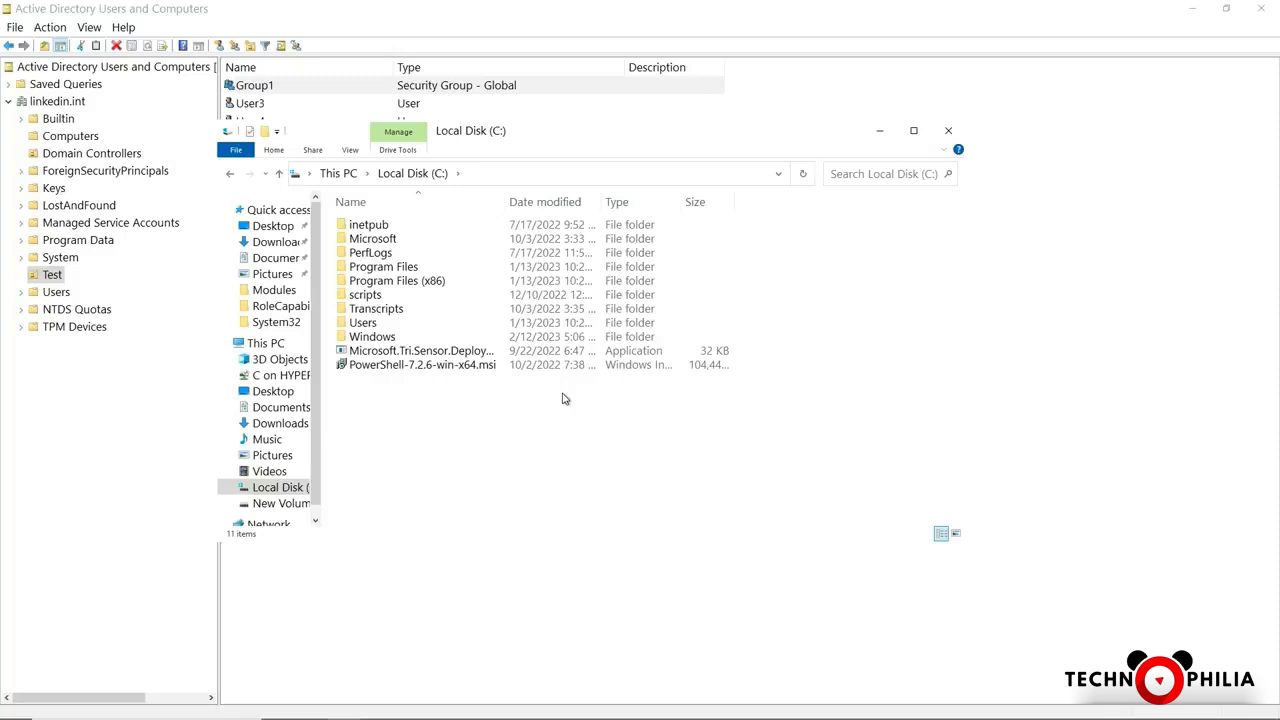
right_click(479, 399)
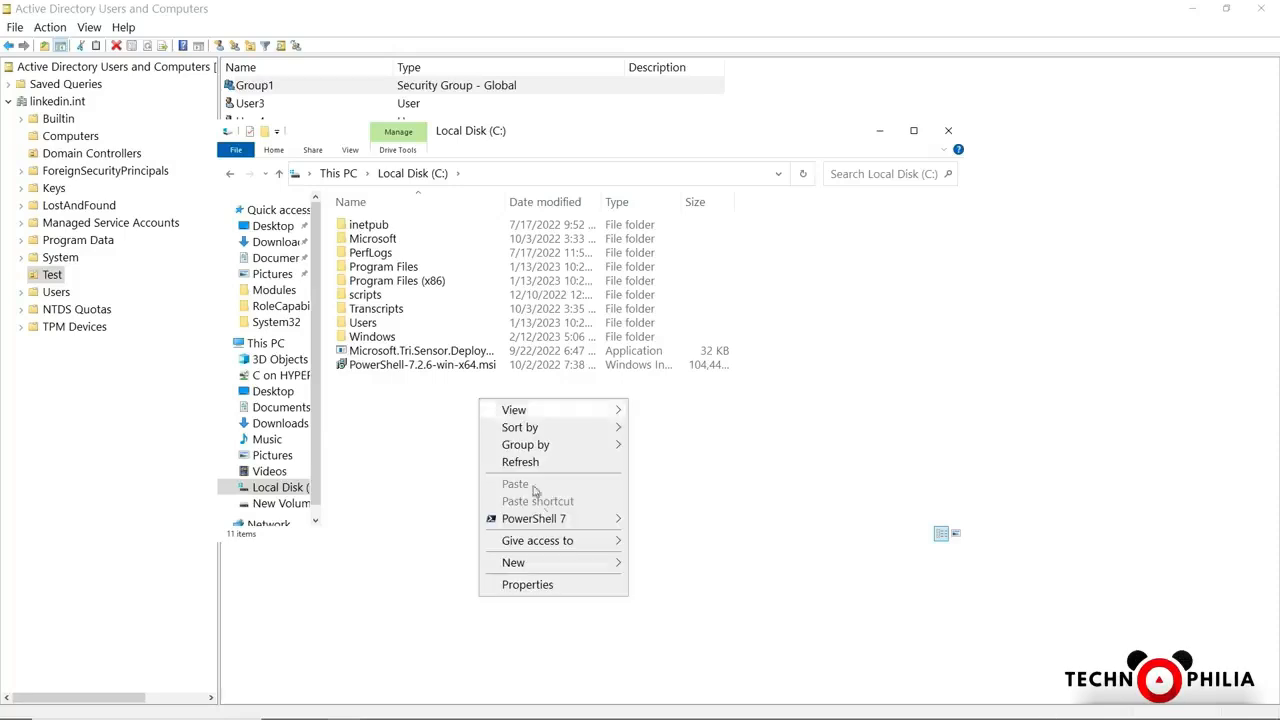
mouse_move(573, 566)
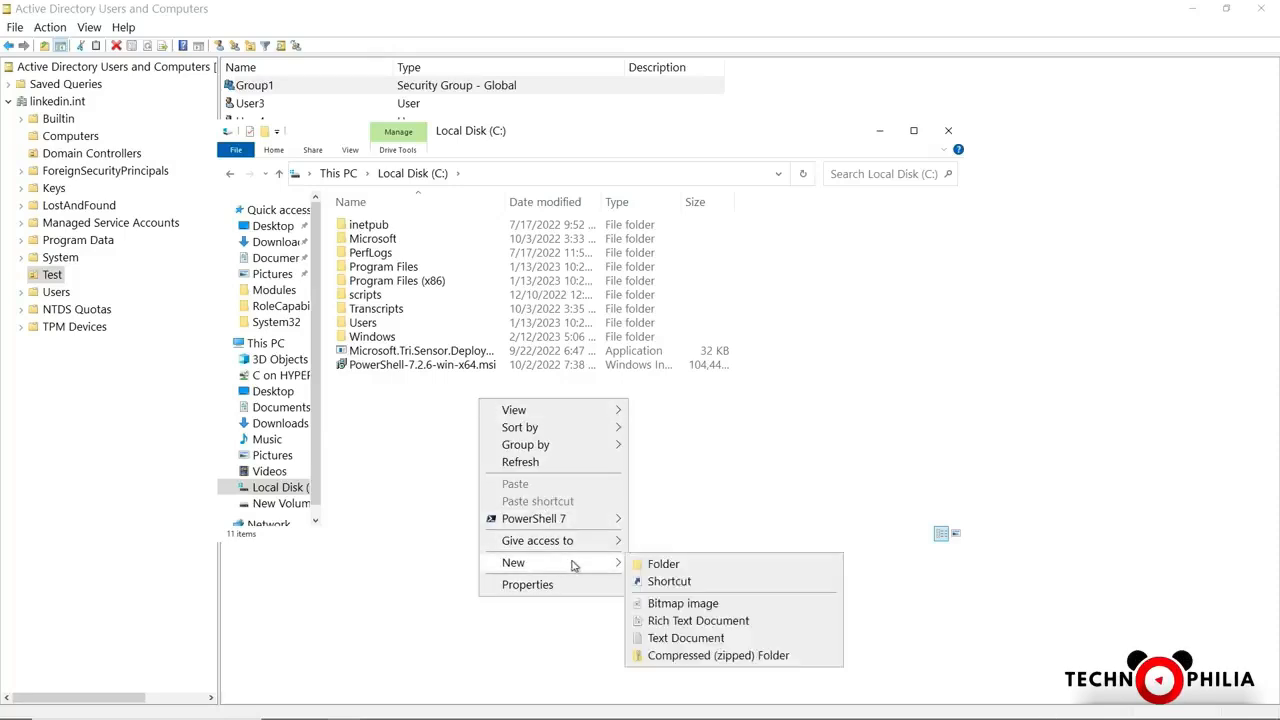
left_click(652, 566)
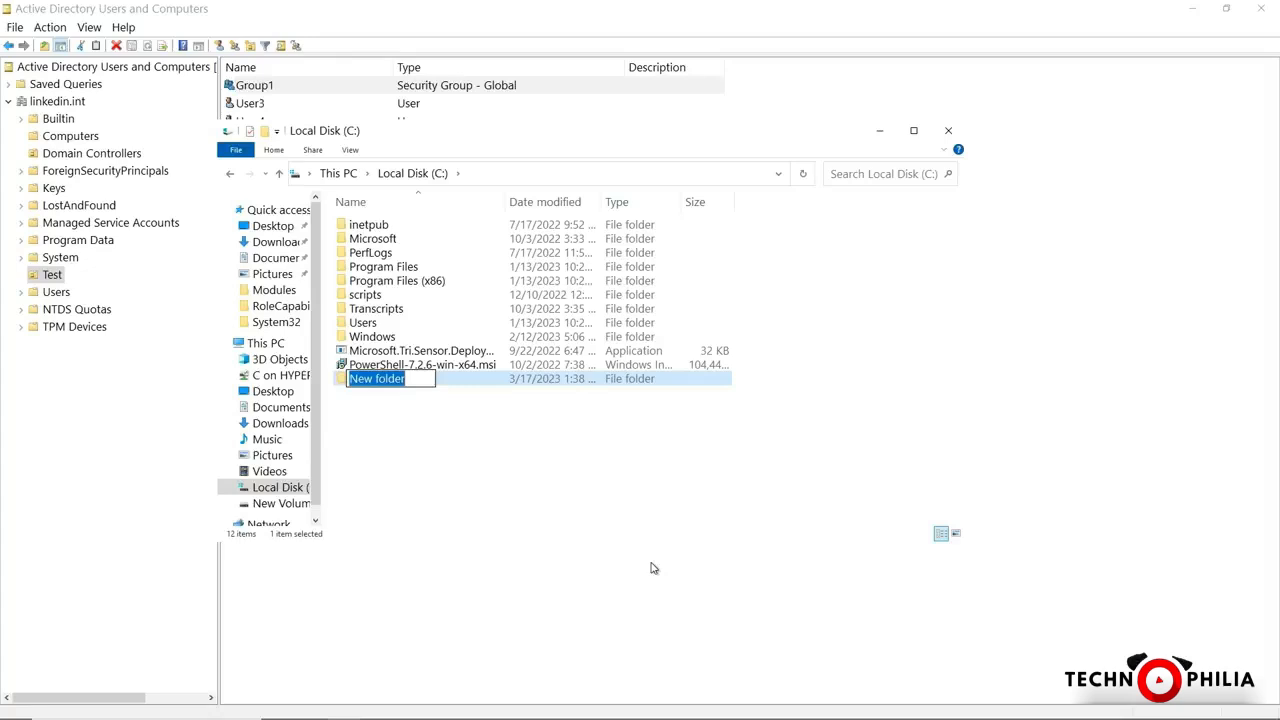
type("Data")
key("Return")
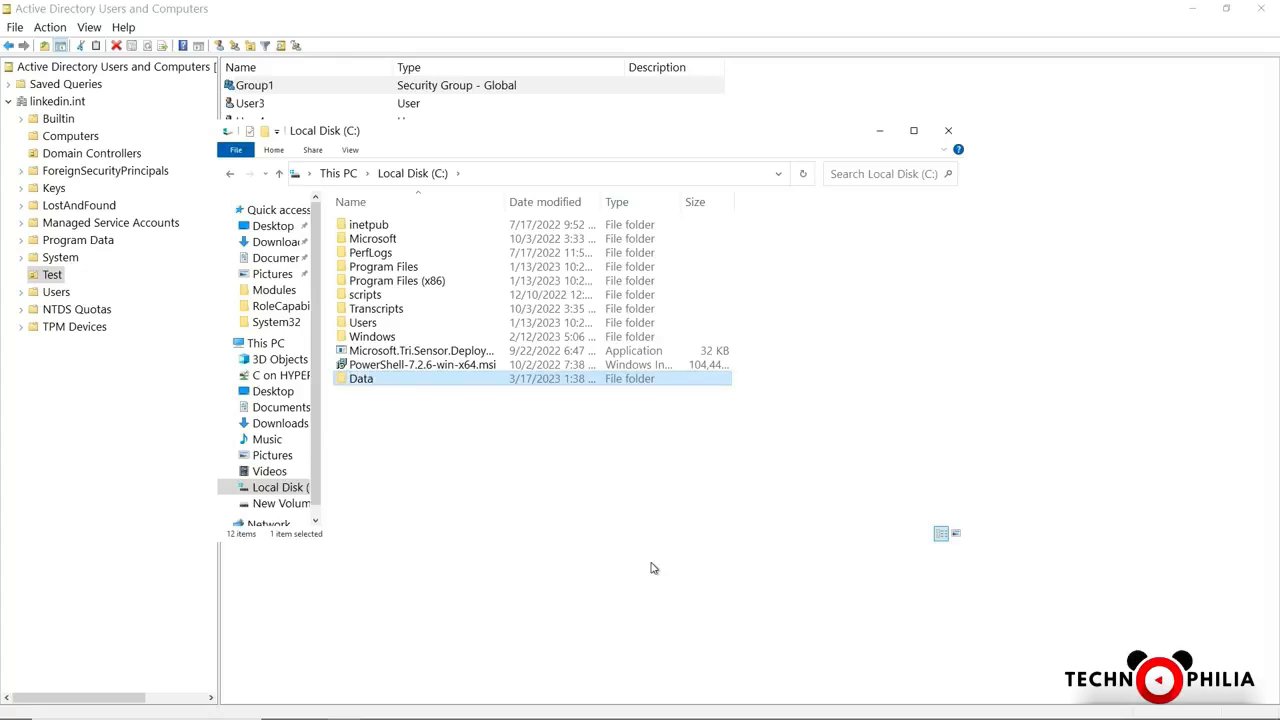
In the Data folder's Advanced Sharing, turn on Share this folder
right_click(437, 383)
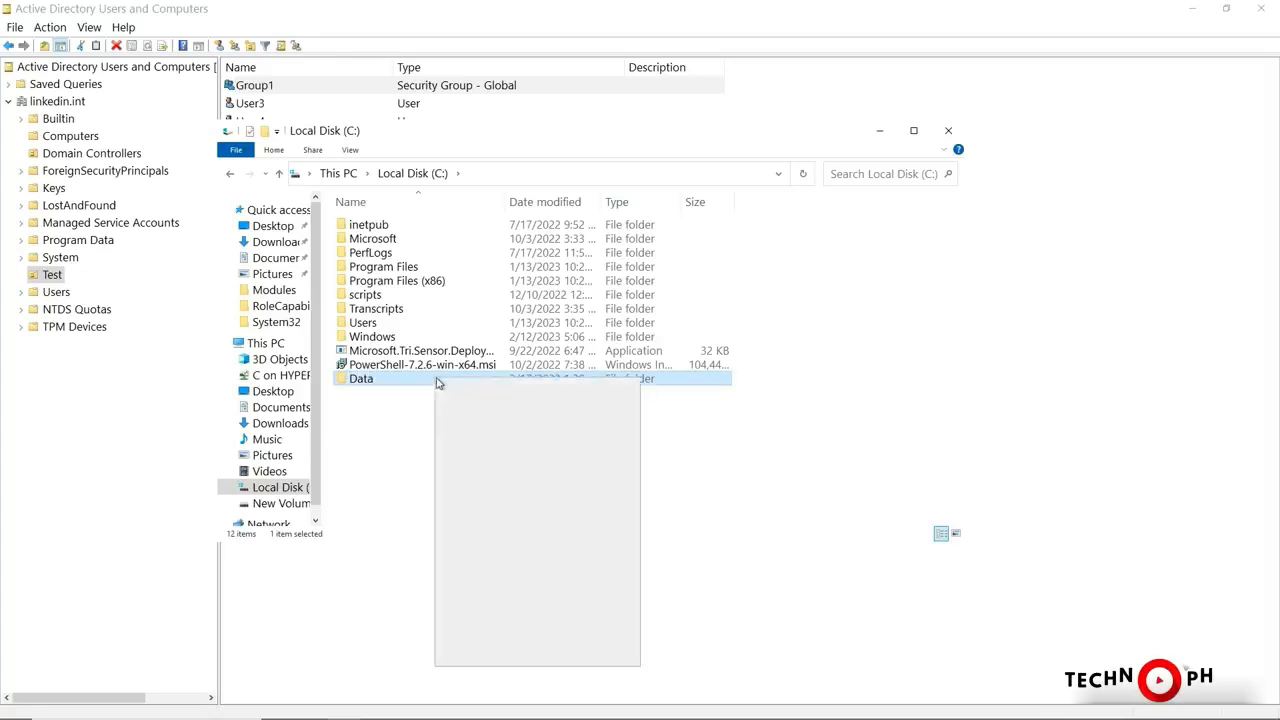
left_click(481, 655)
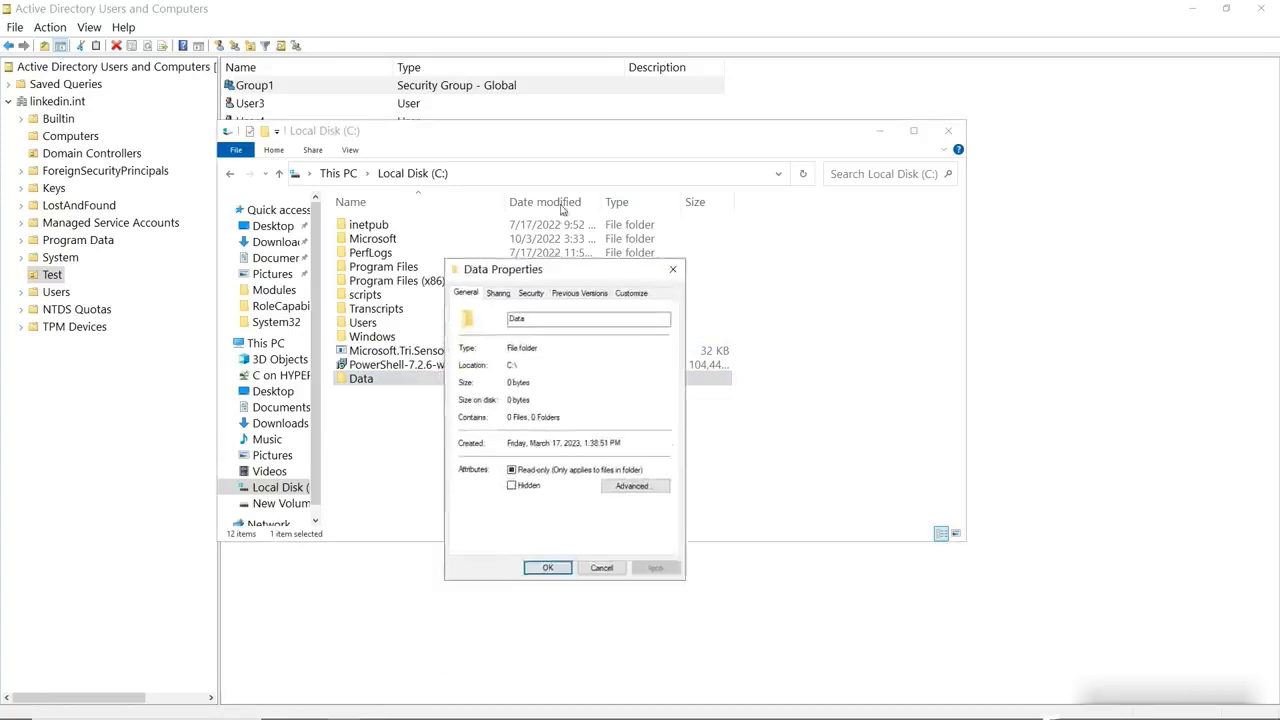
left_click_drag(555, 273, 569, 166)
left_click(512, 186)
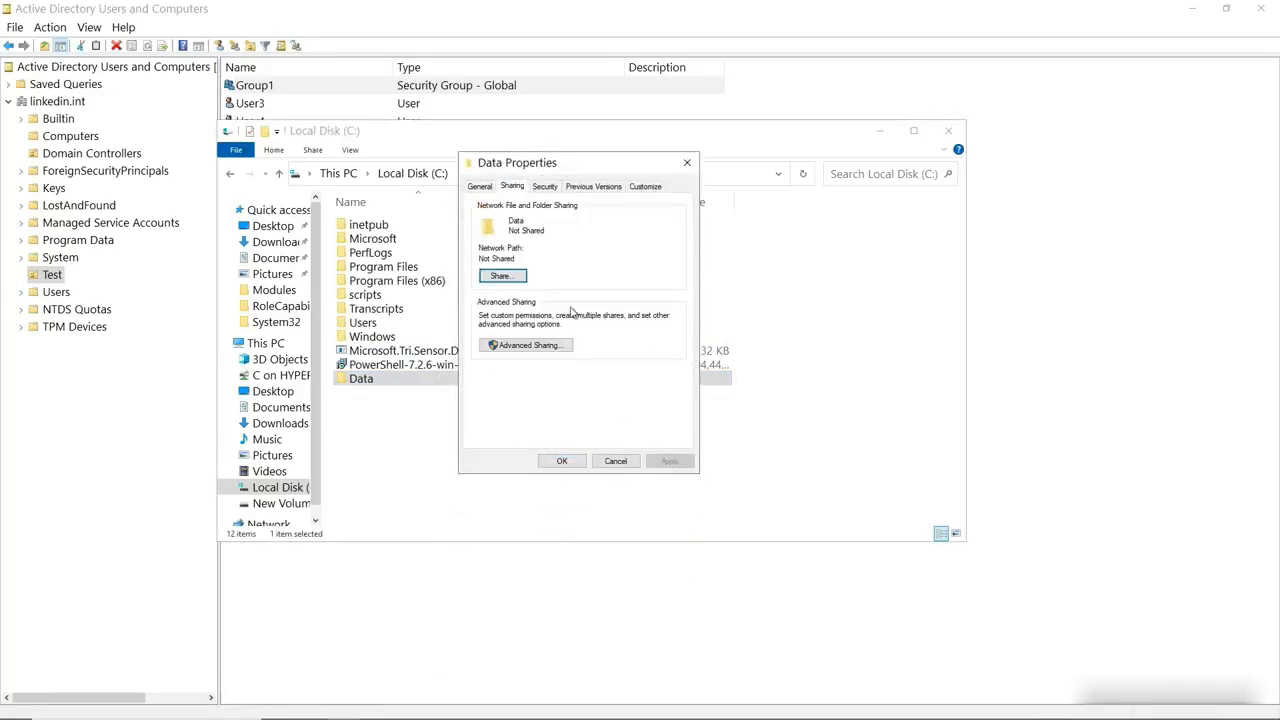
left_click(537, 346)
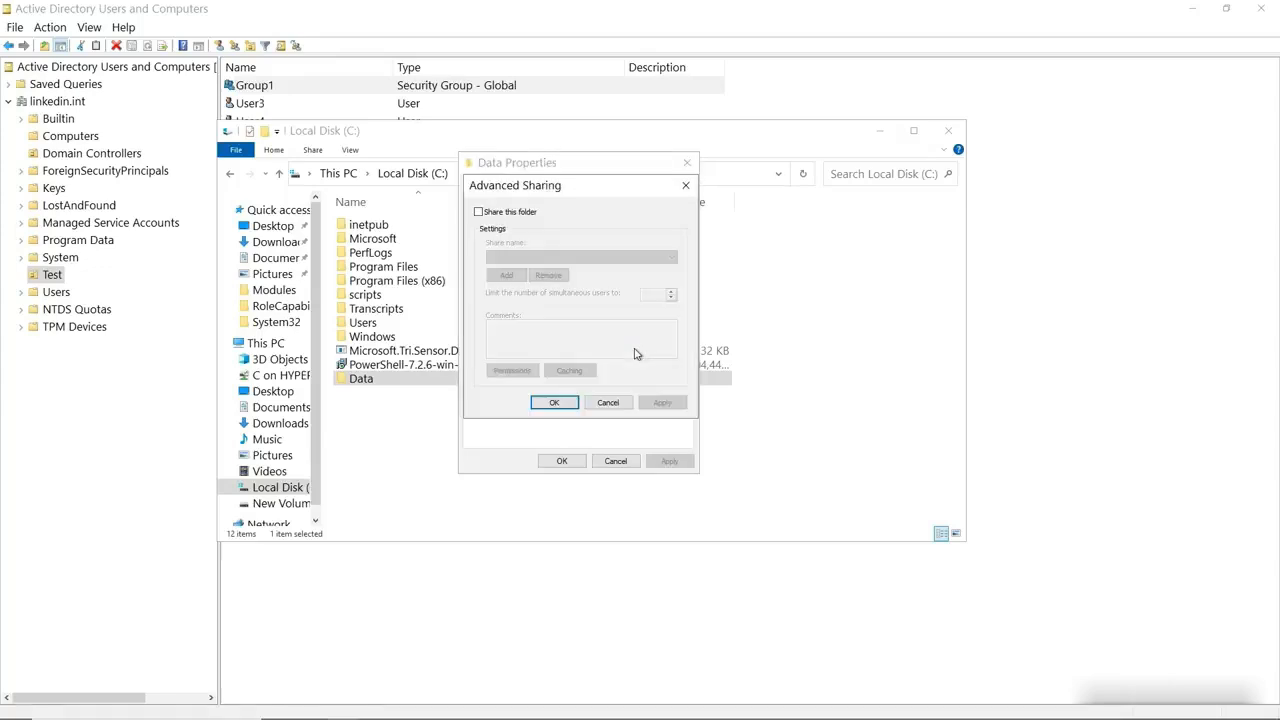
left_click(503, 219)
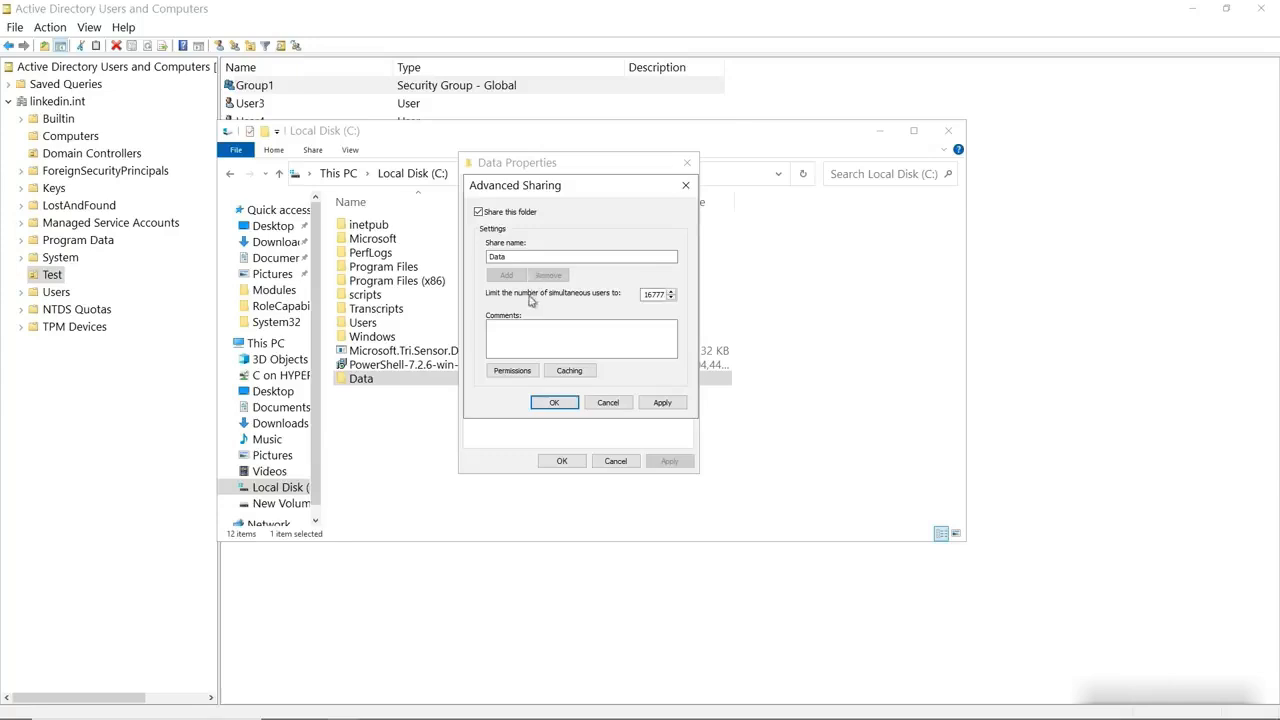
Replace Everyone with Domain Users at Full Control in share permissions and apply
left_click(515, 372)
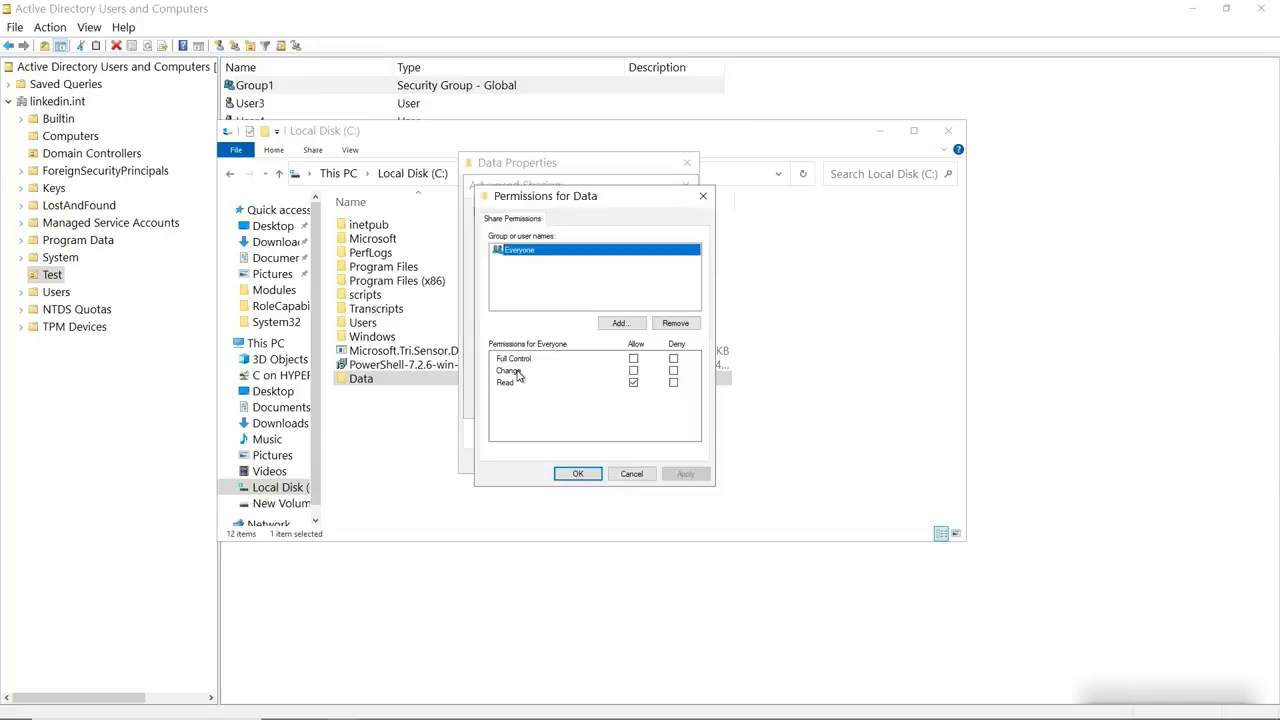
left_click(676, 326)
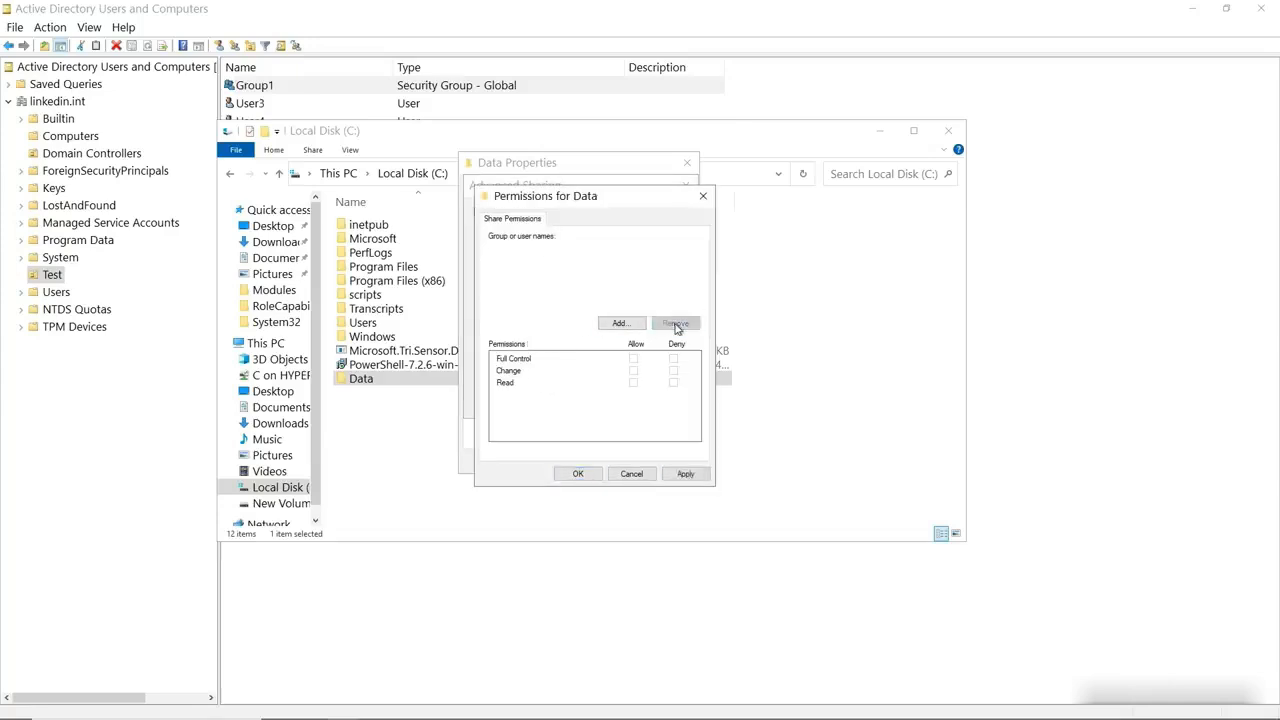
left_click(620, 323)
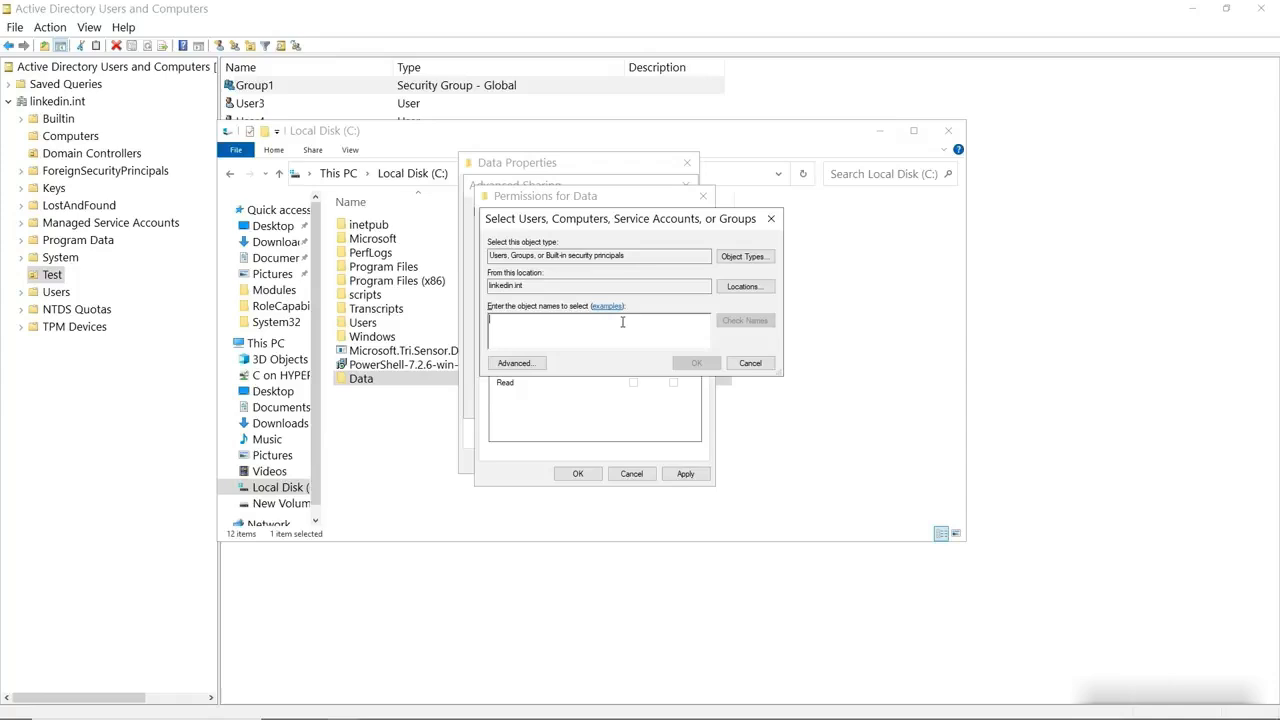
type("domain users")
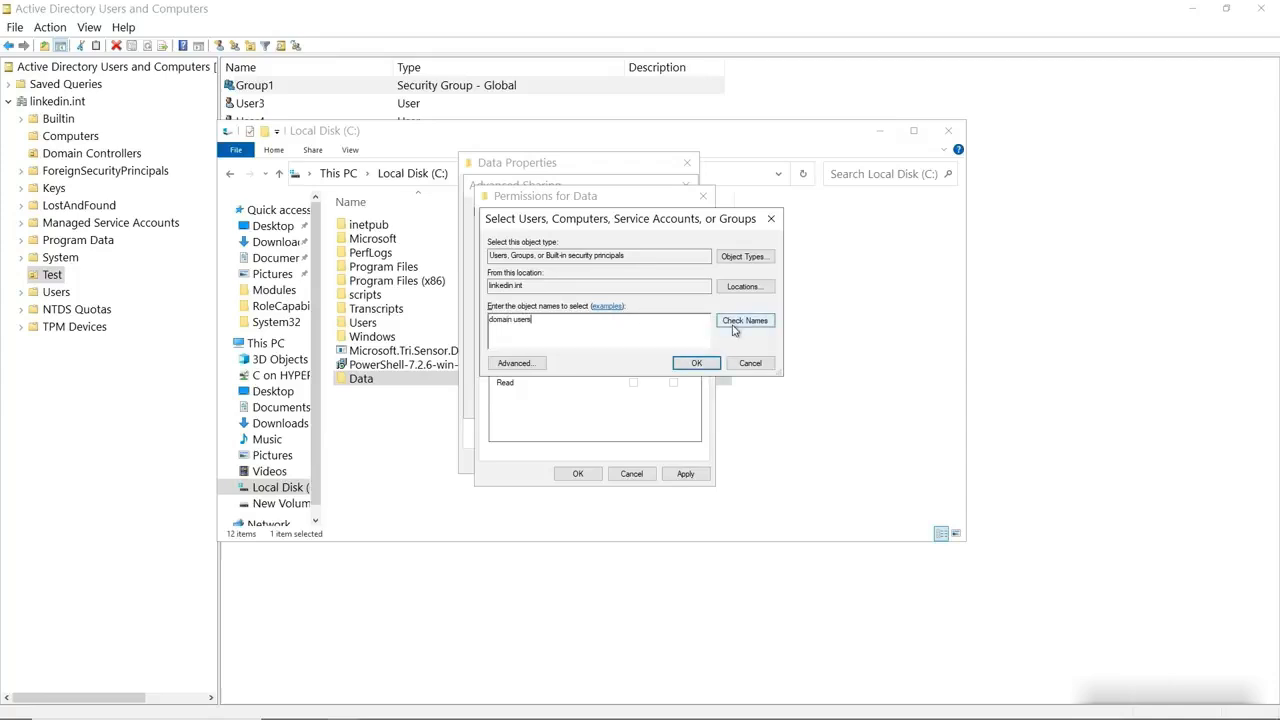
left_click(736, 321)
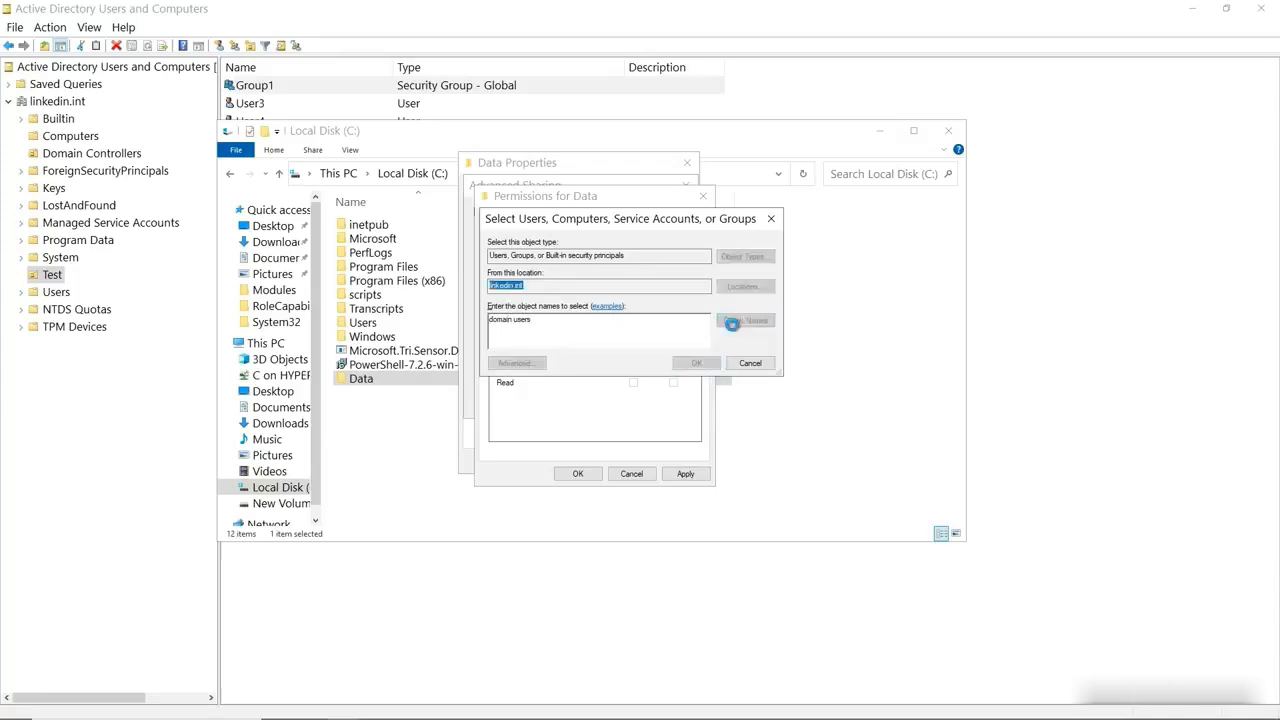
left_click(697, 363)
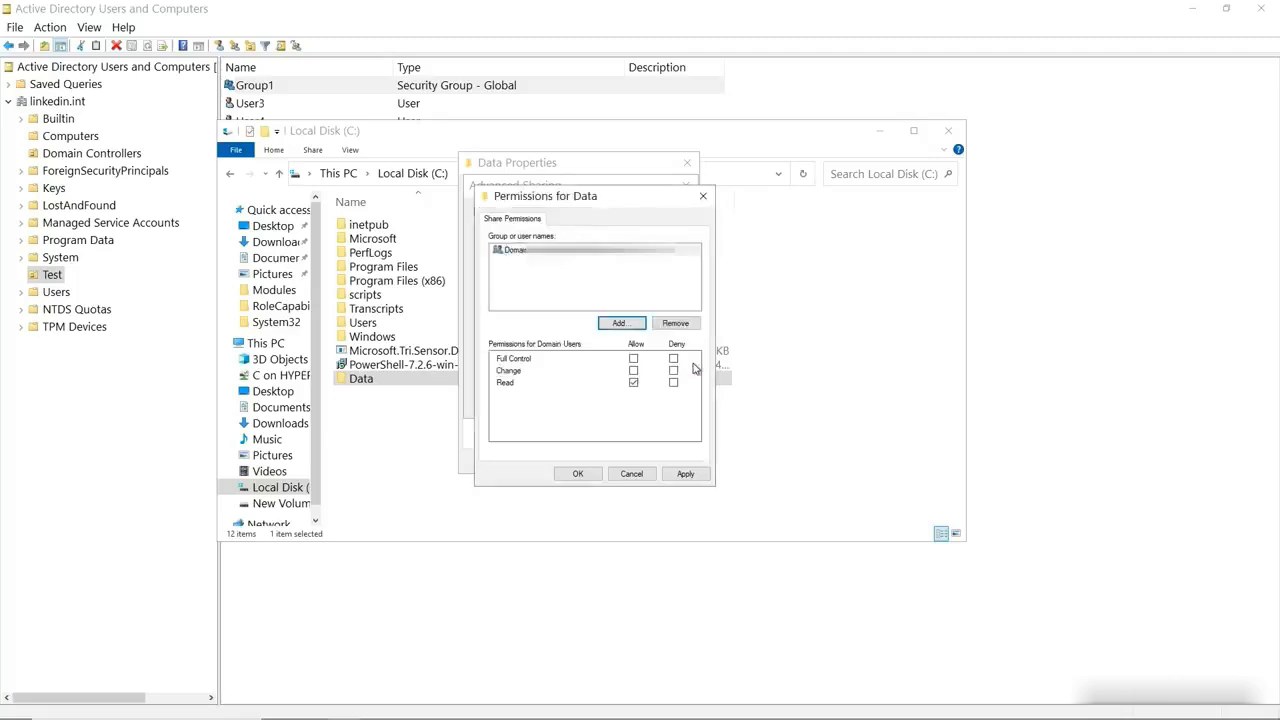
left_click(633, 359)
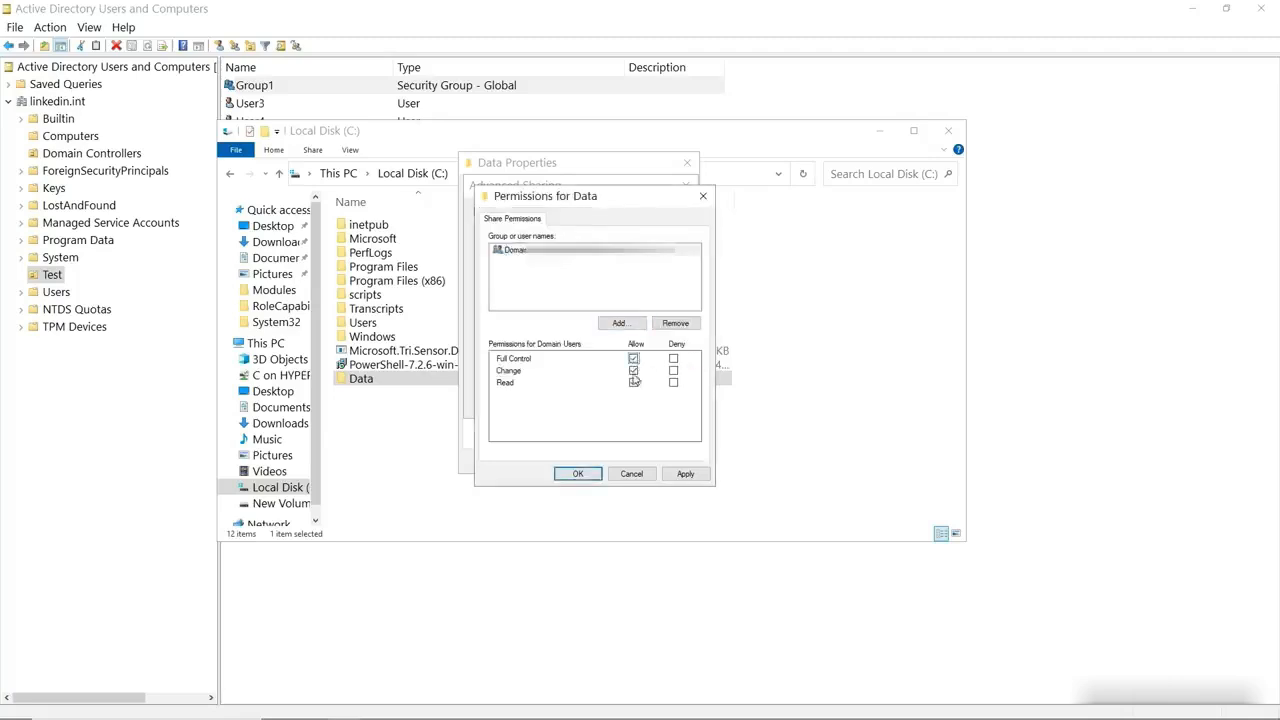
left_click(578, 473)
left_click(553, 403)
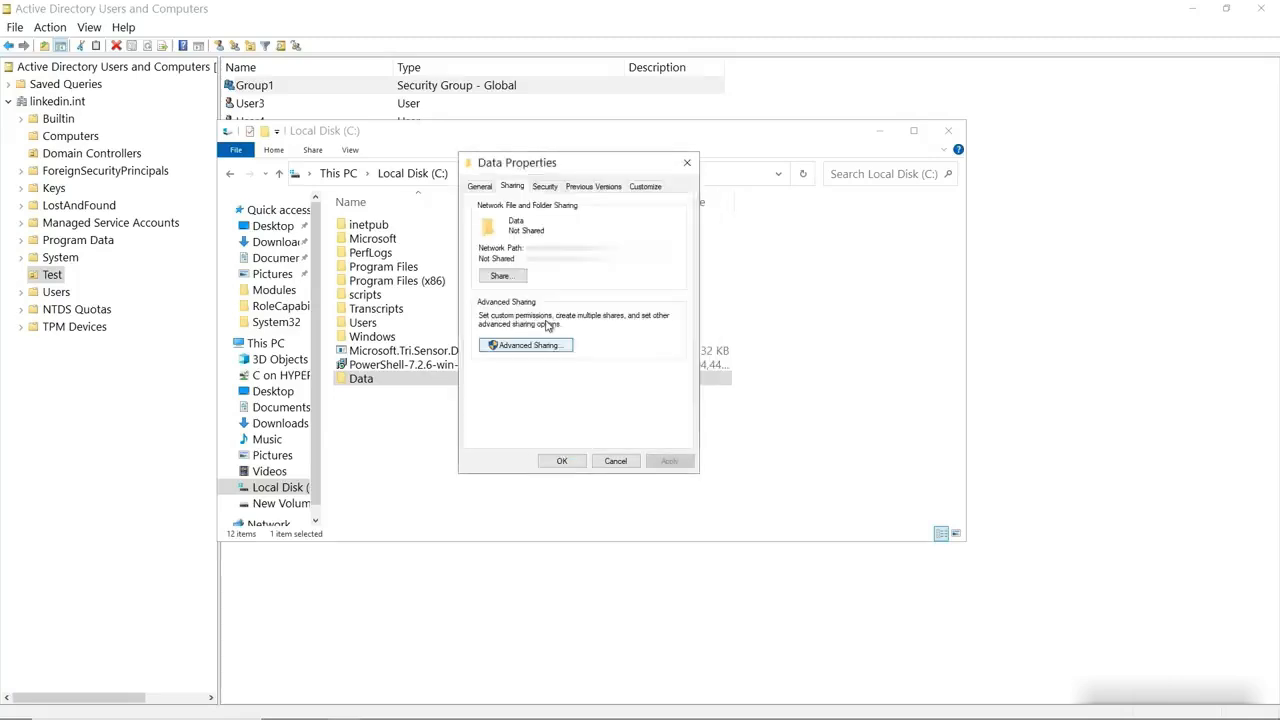
Add group1 to Data's security permissions with Allow Full control, then close Properties
left_click(544, 187)
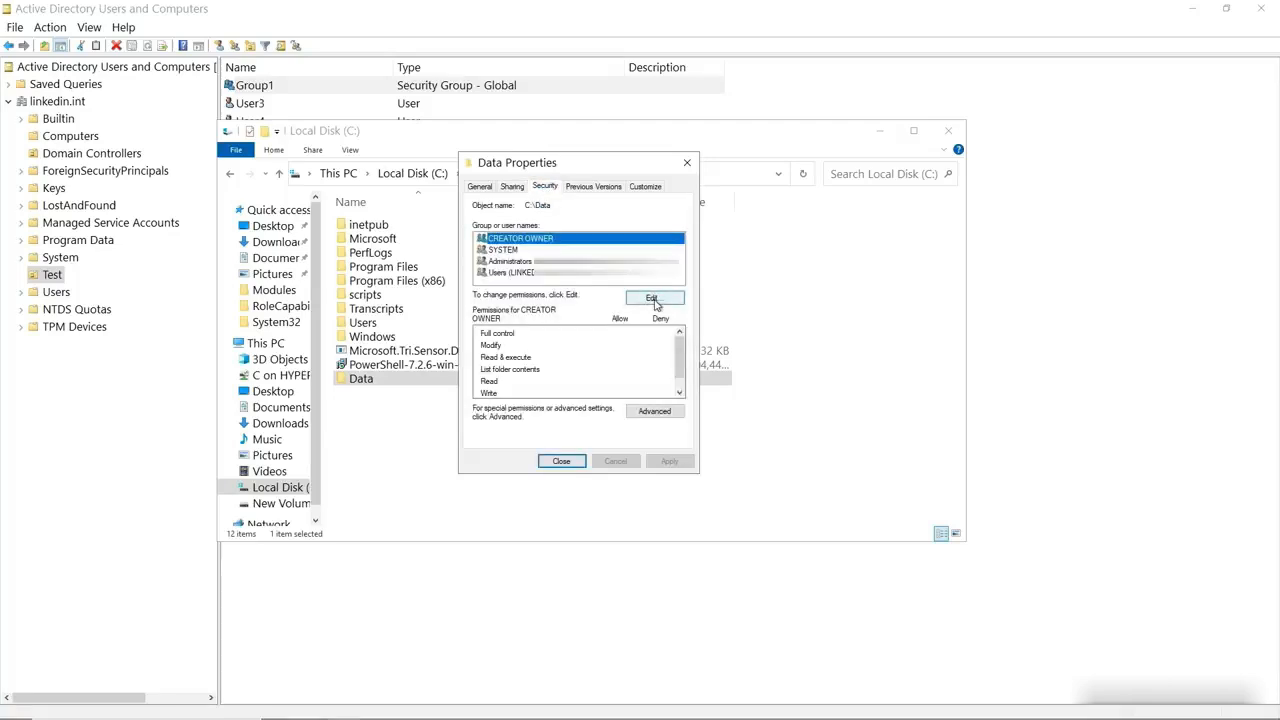
left_click(653, 299)
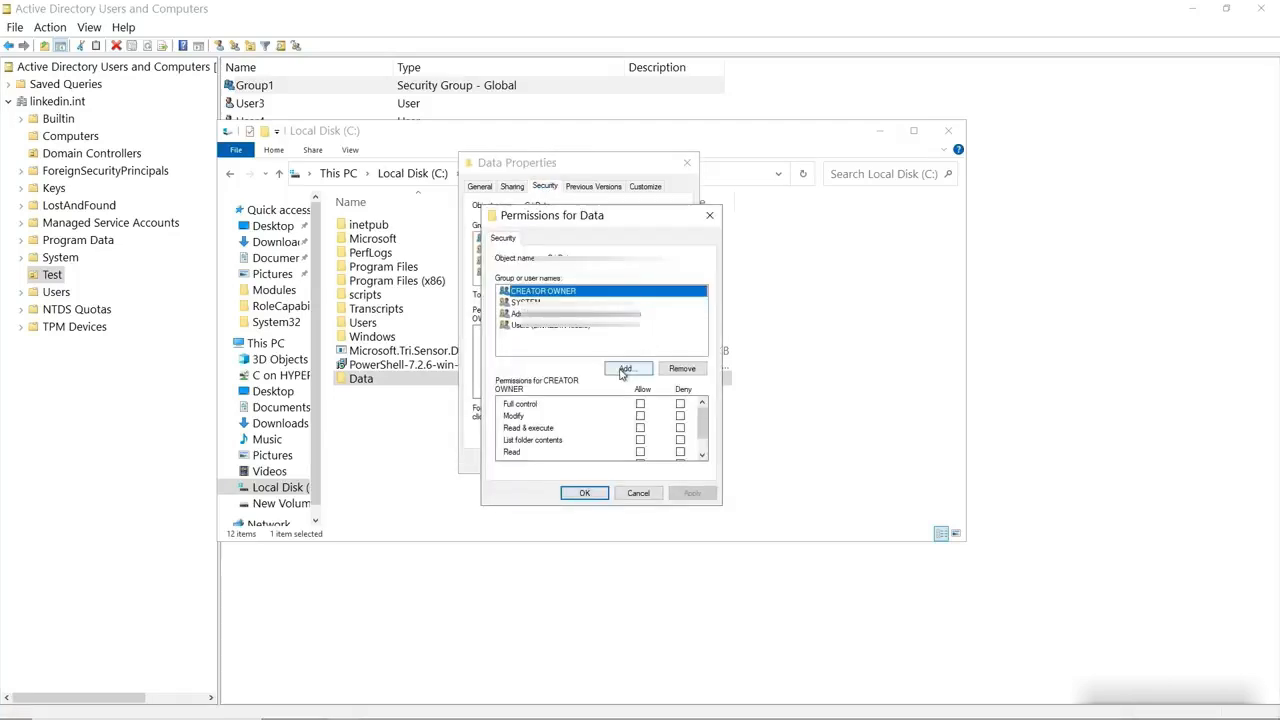
left_click(624, 369)
type("group1")
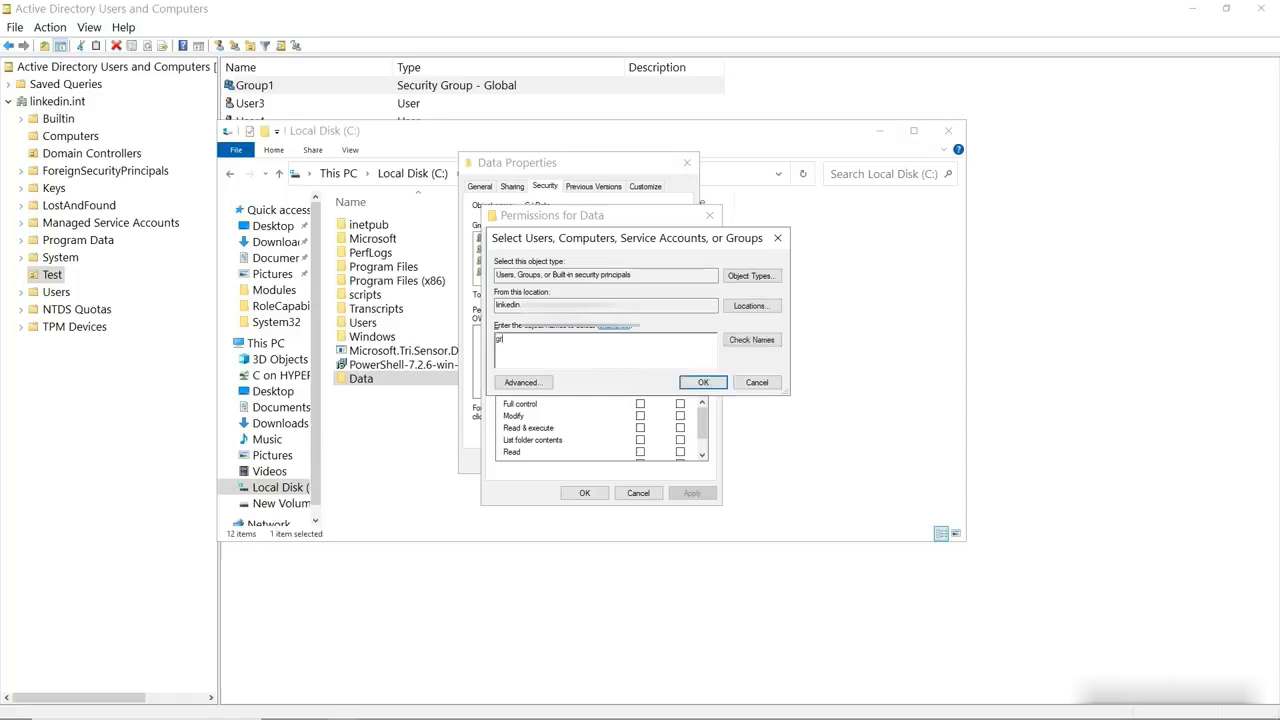
left_click(703, 382)
left_click(640, 404)
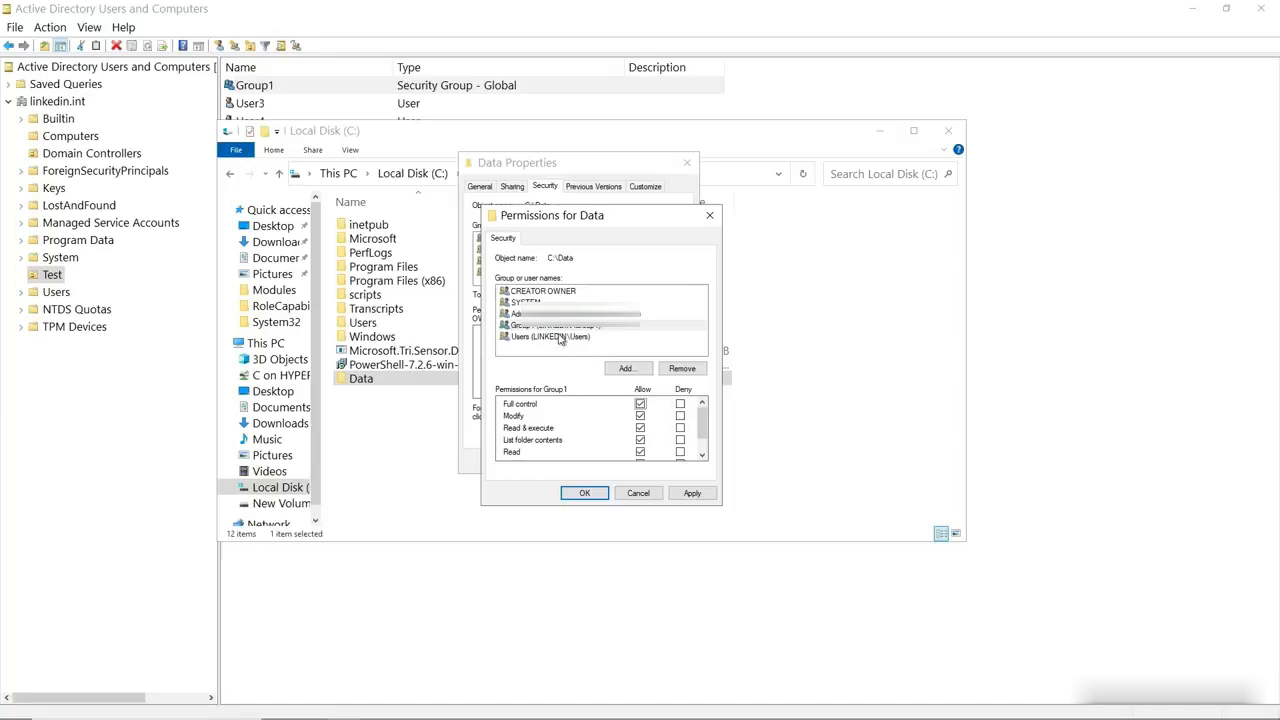
left_click(584, 495)
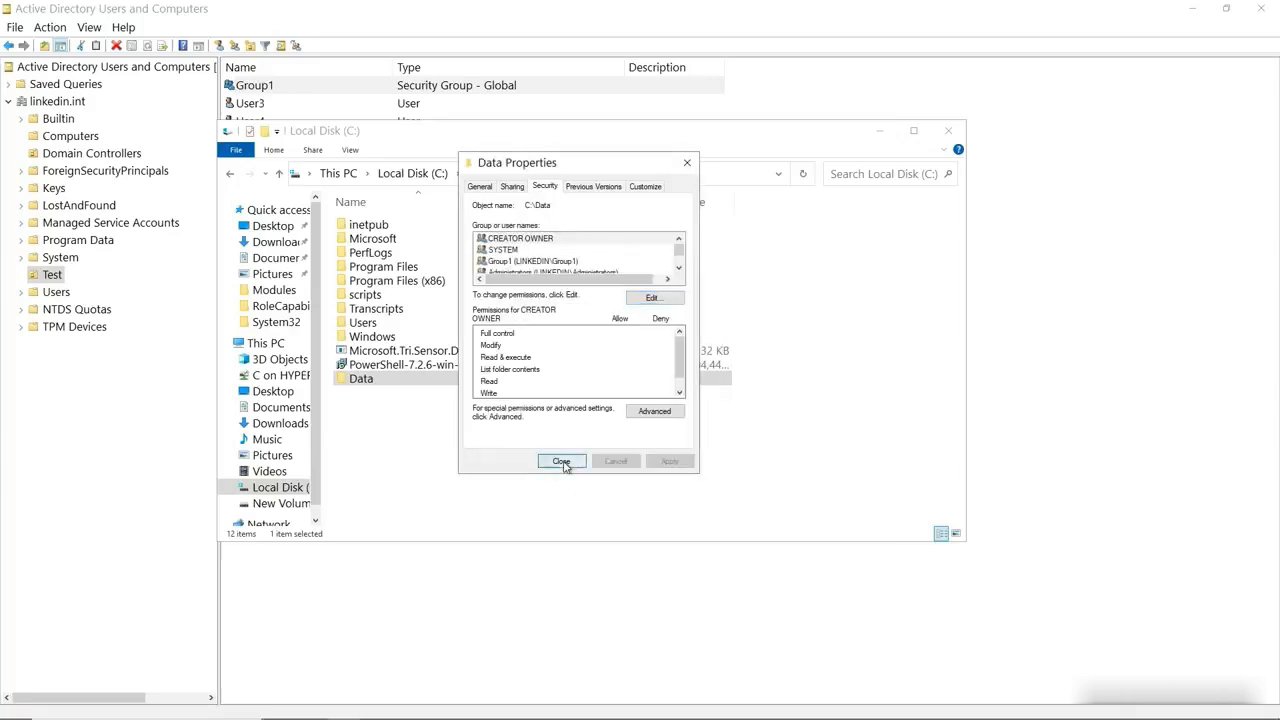
left_click(564, 464)
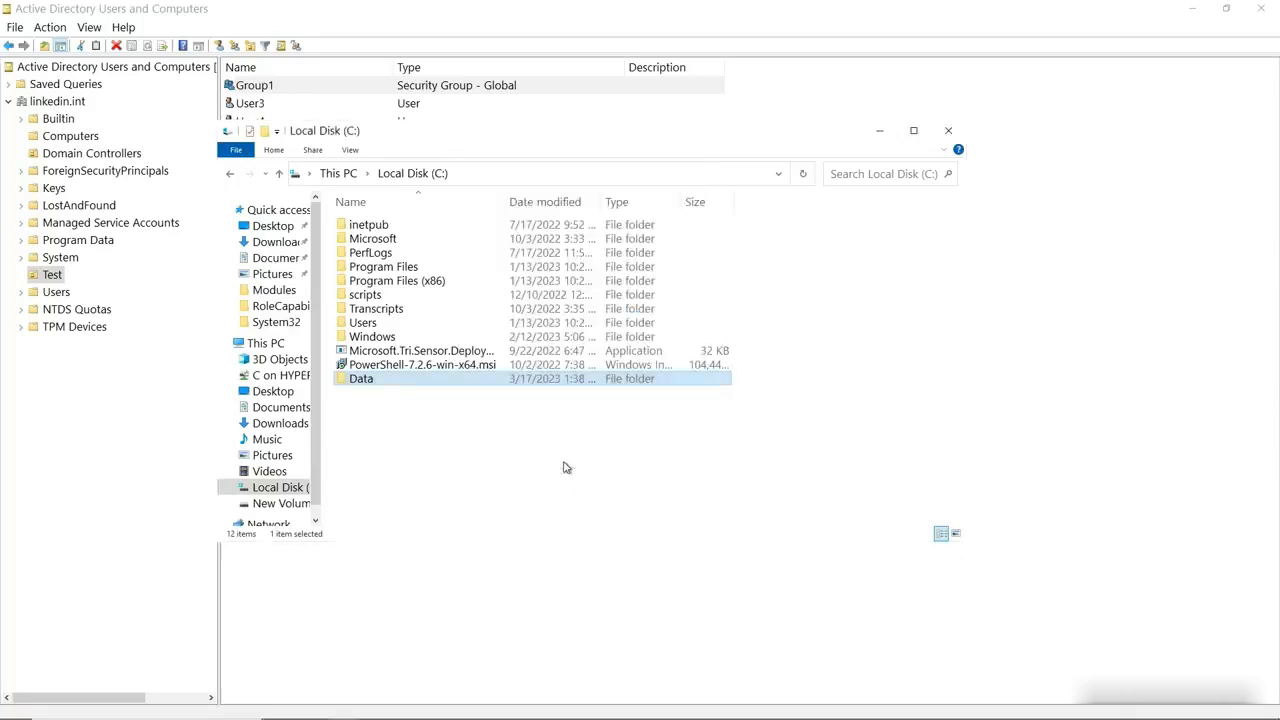
Navigate File Explorer to \\localhost and select the Data share
left_click(487, 176)
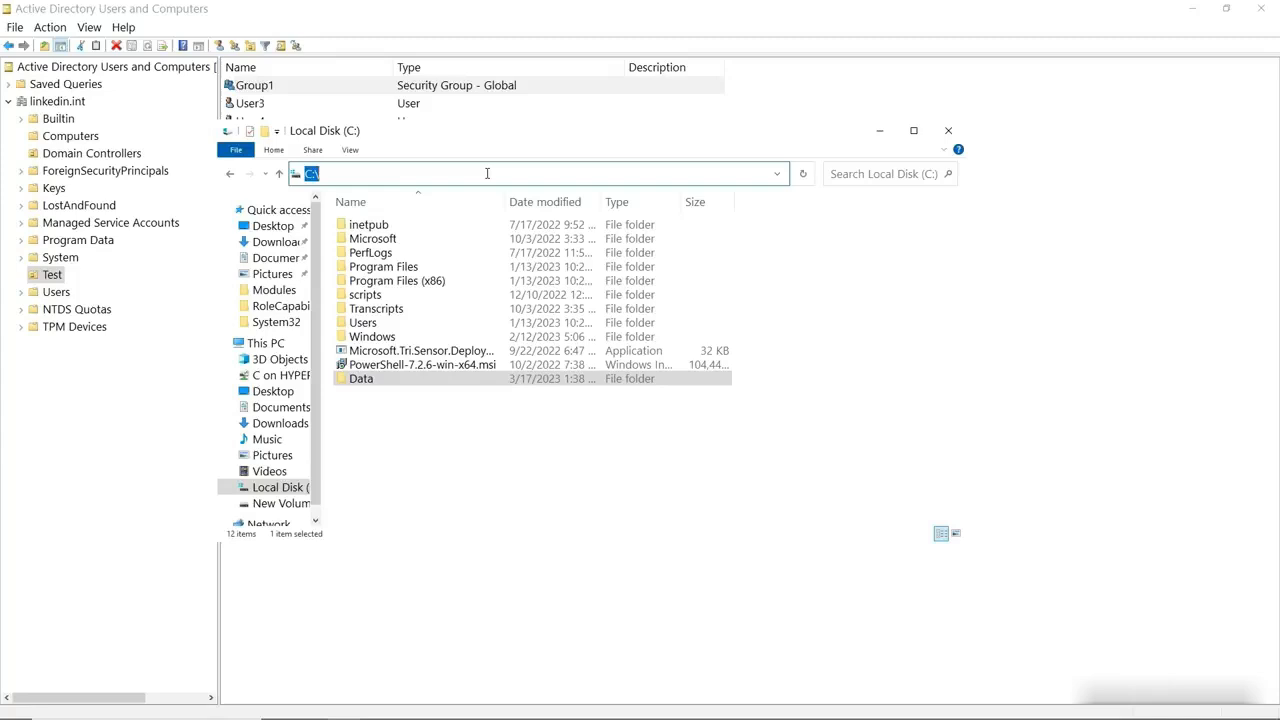
type("\\\\")
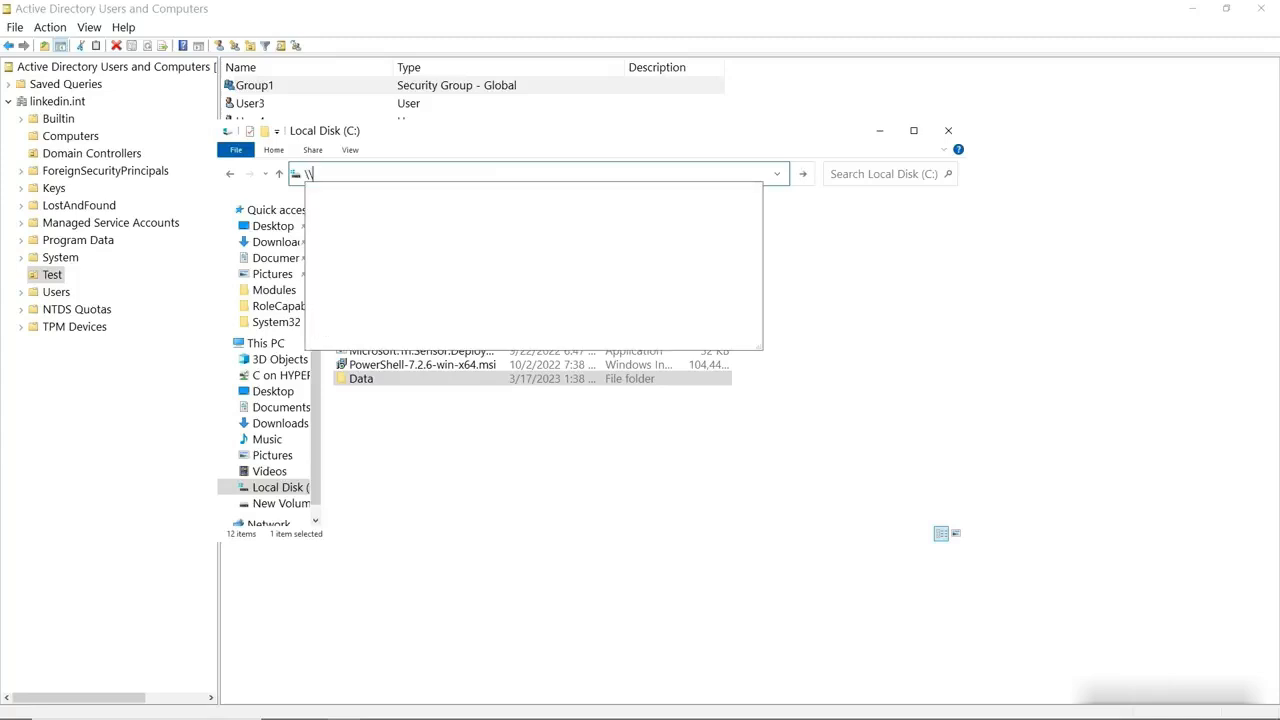
type("lo")
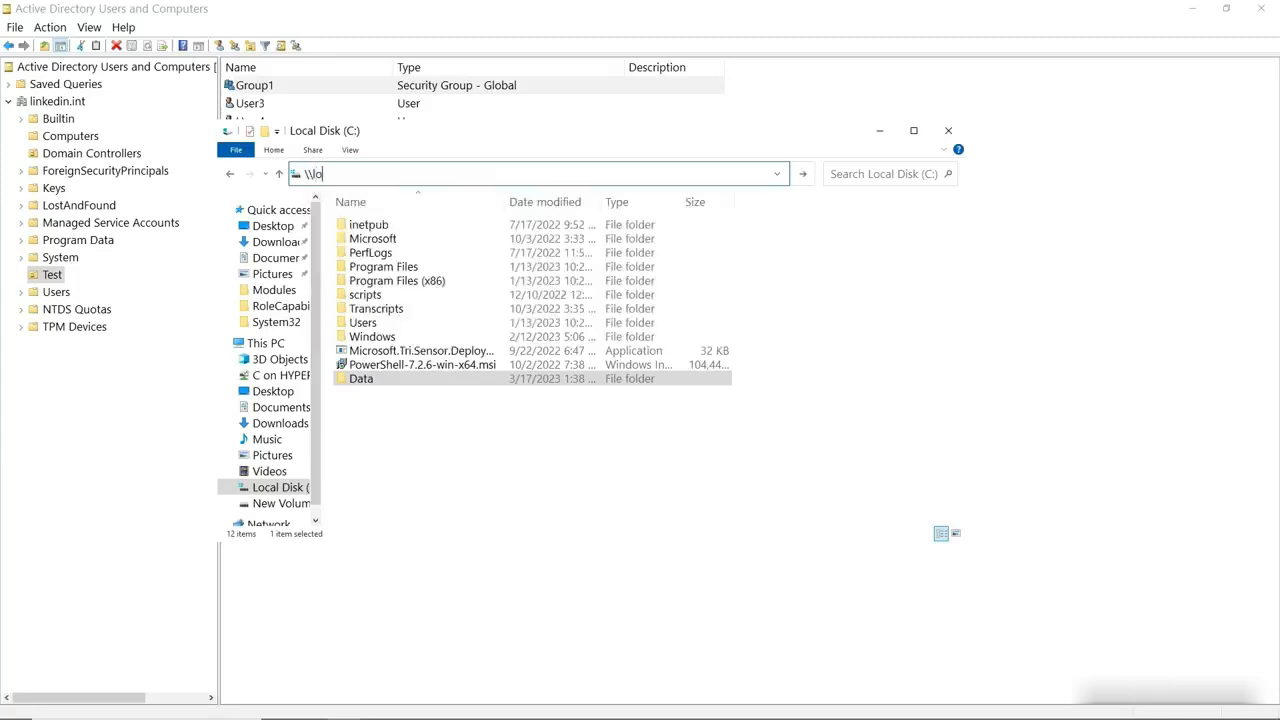
type("calhost")
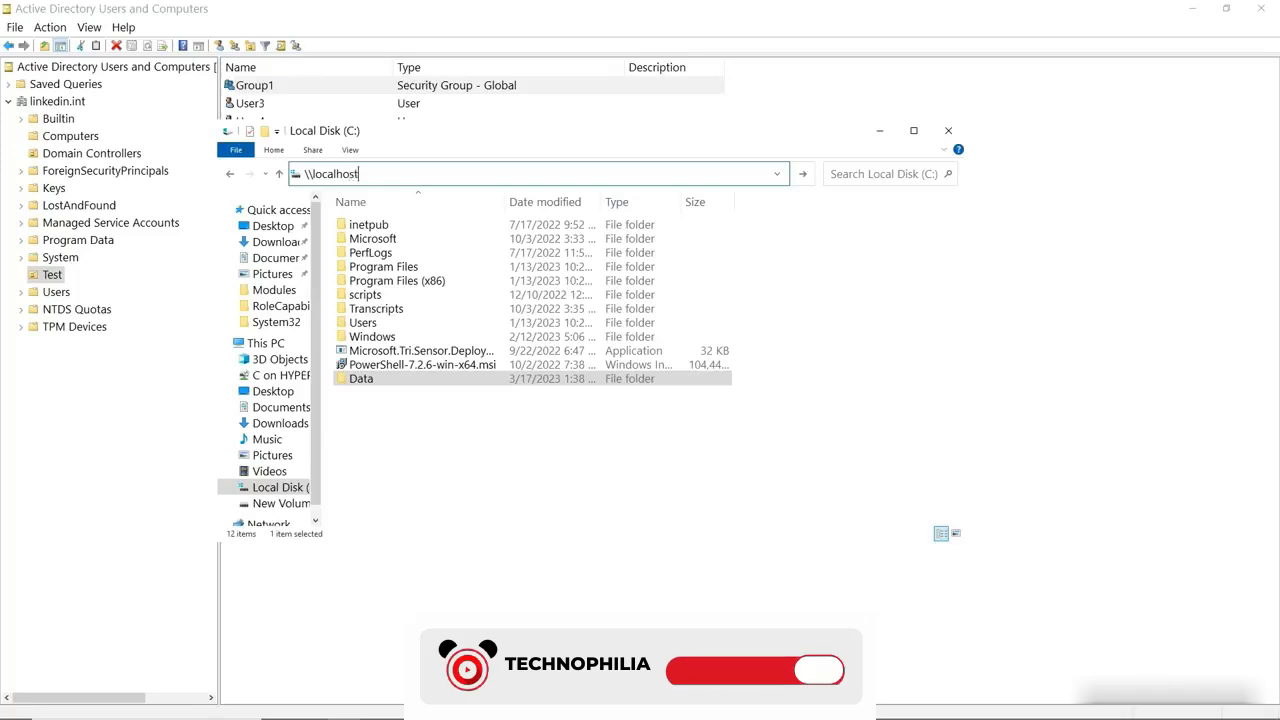
key("Return")
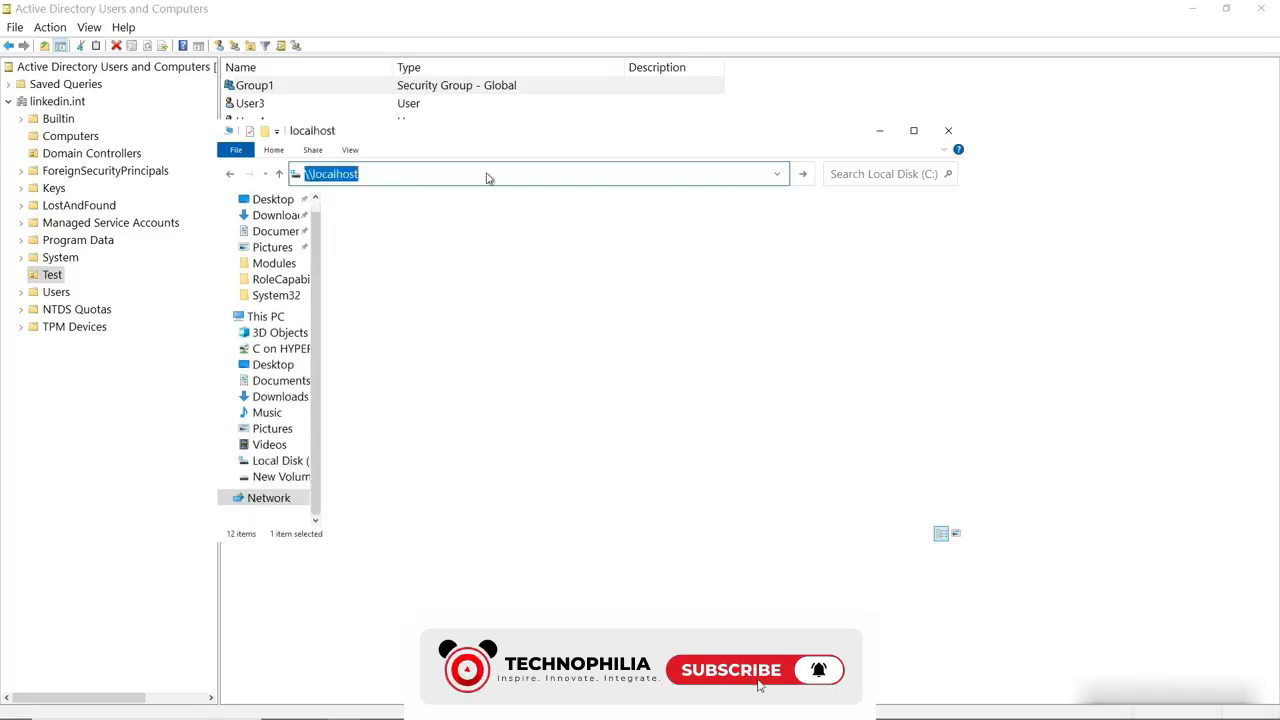
left_click(387, 218)
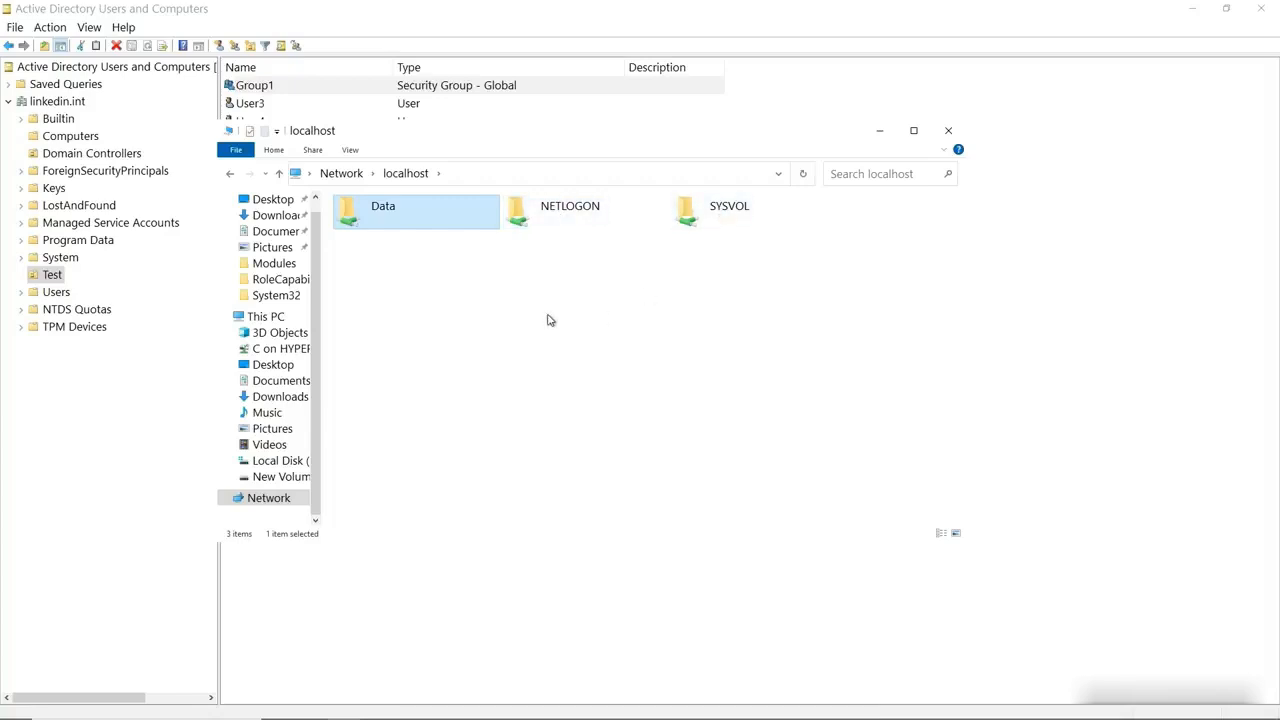
Inside the Data share, add a new empty text document named test.txt, then maximize the window
double_click(382, 212)
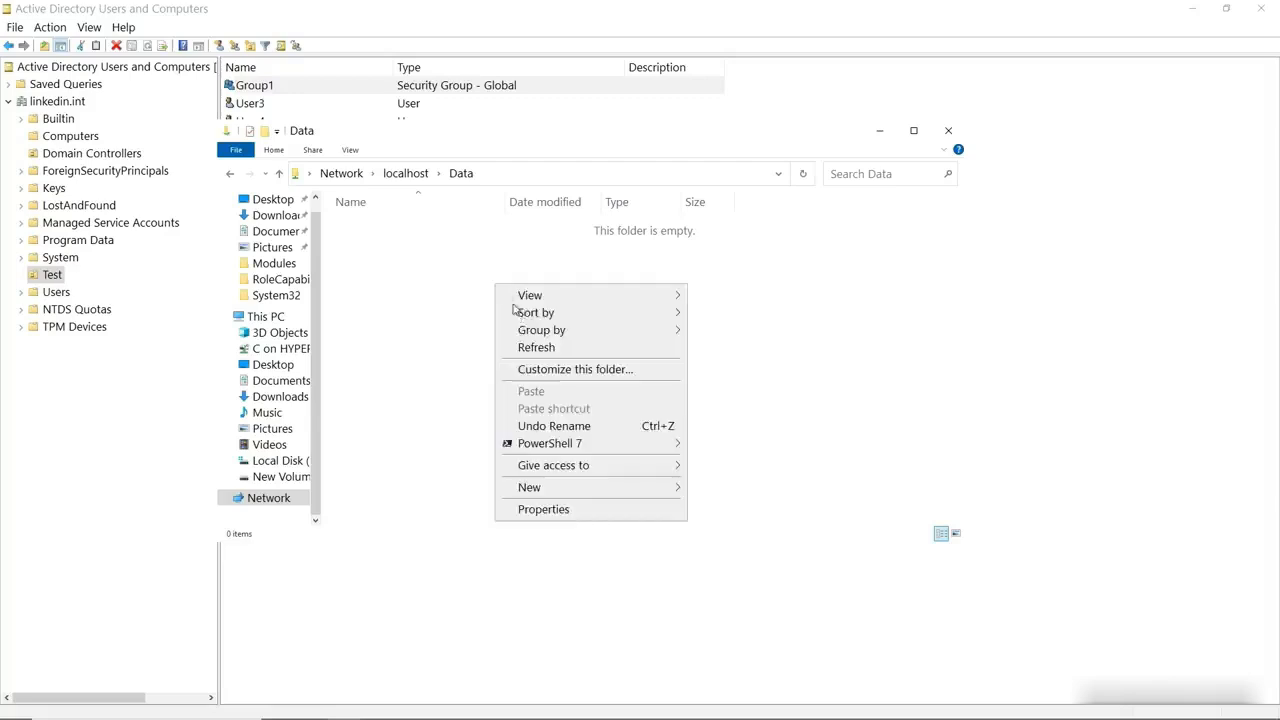
right_click(495, 286)
mouse_move(586, 488)
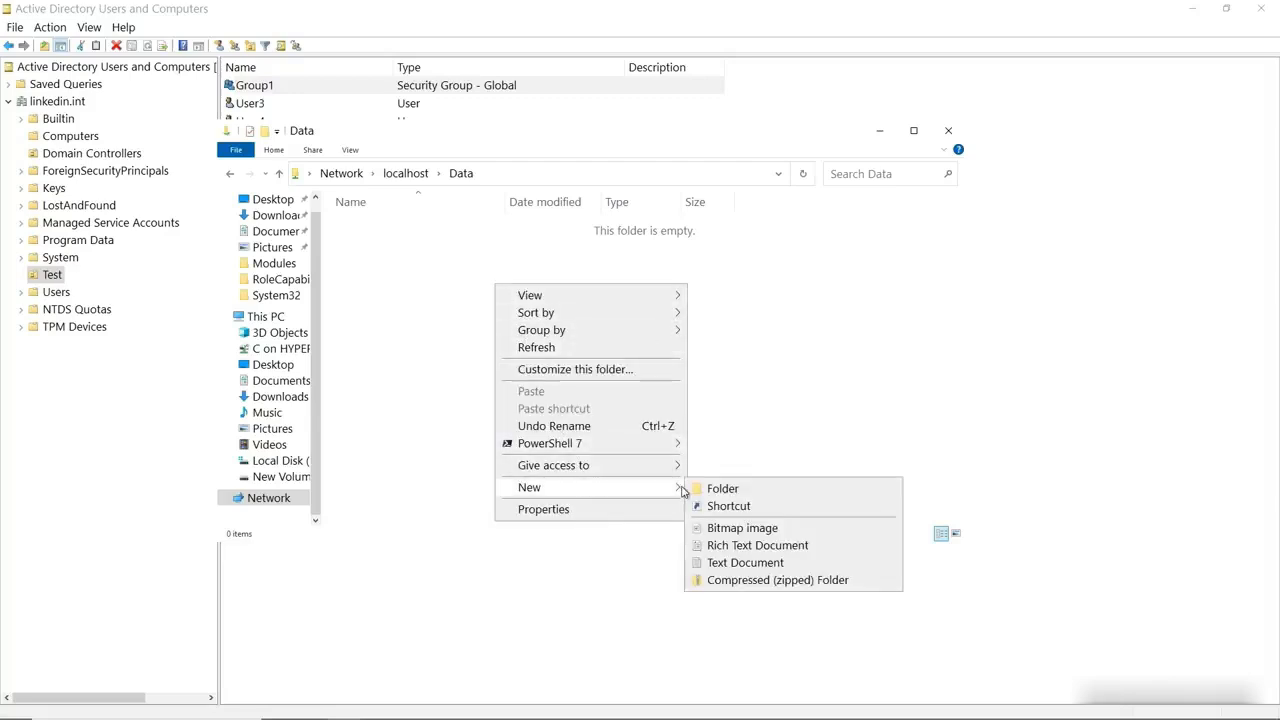
left_click(718, 564)
type("test")
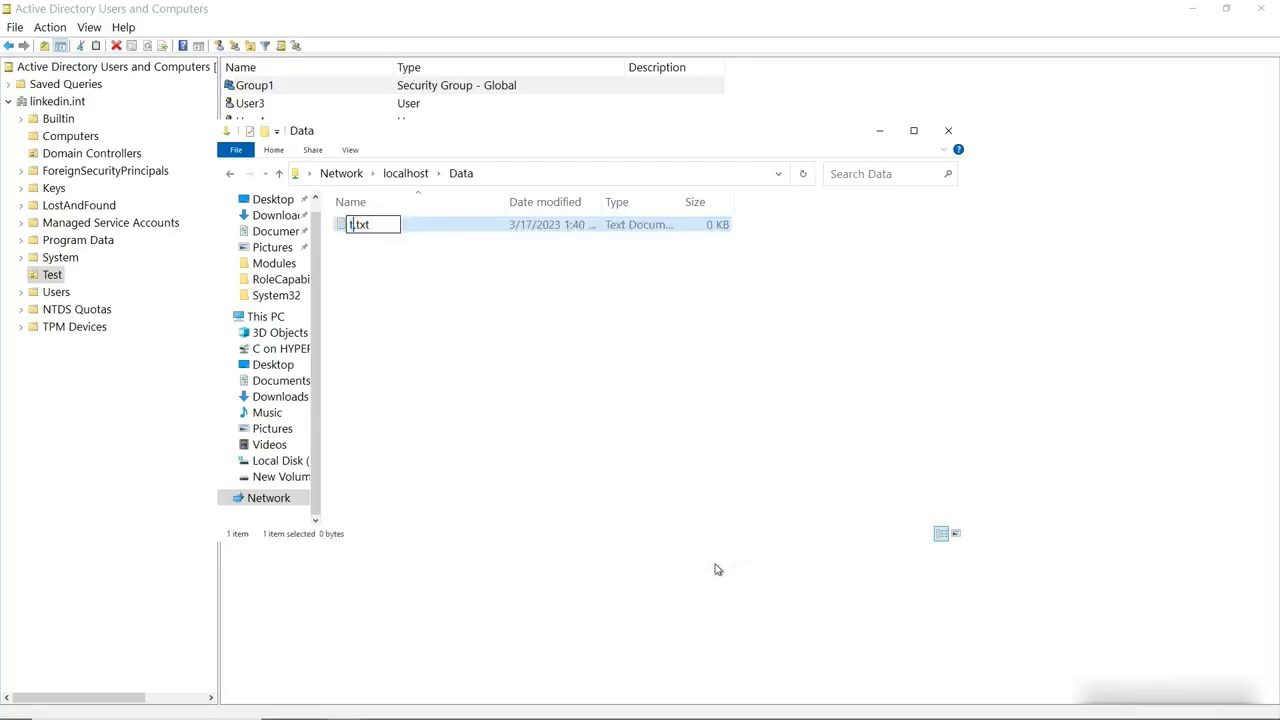
key("Return")
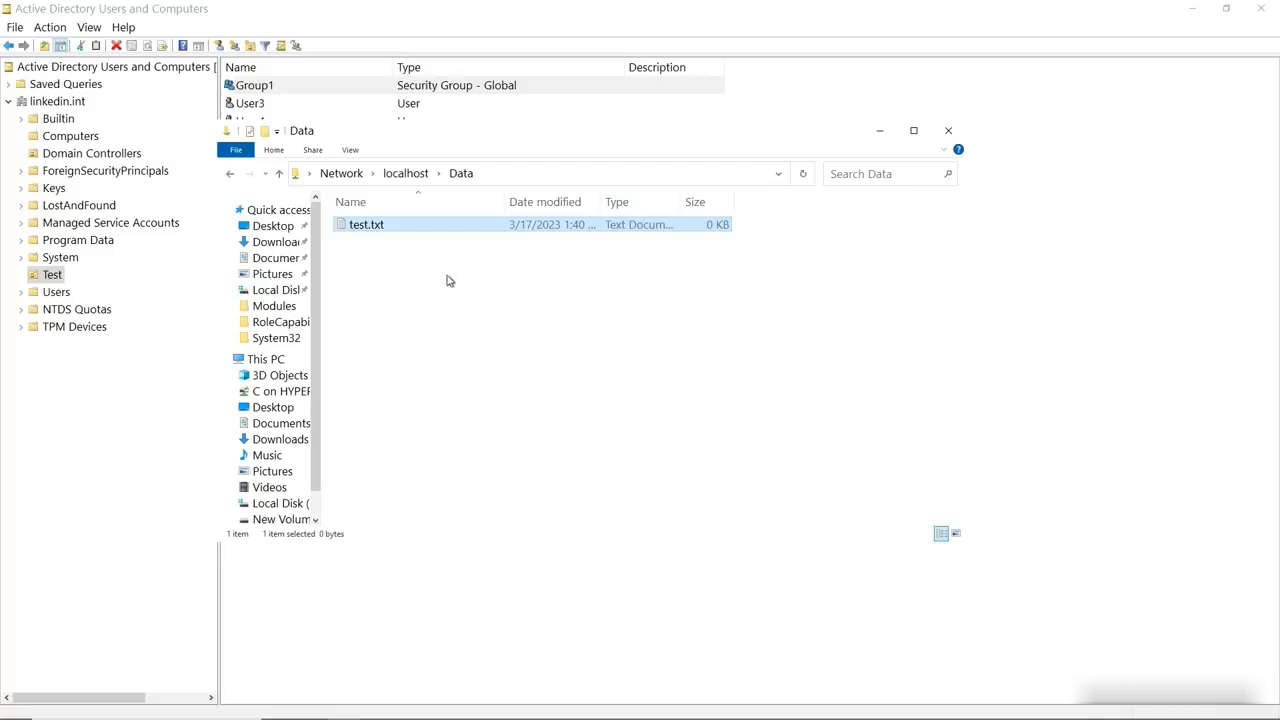
left_click(913, 131)
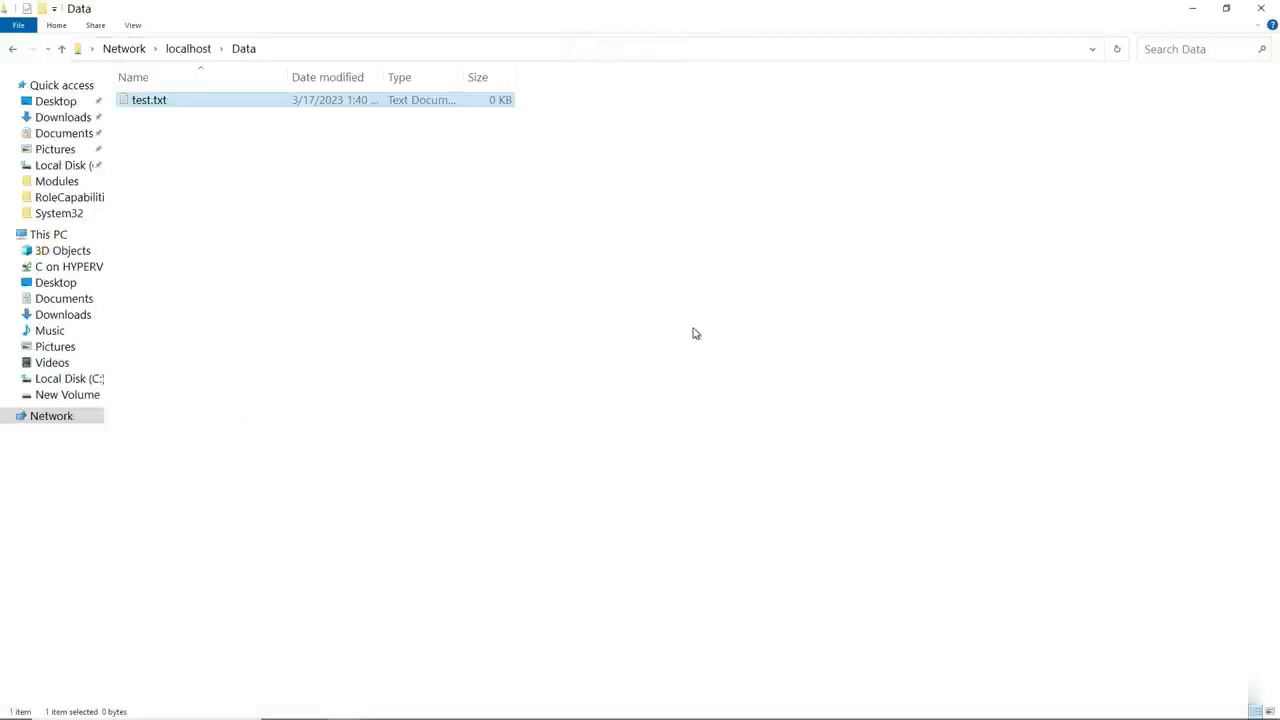